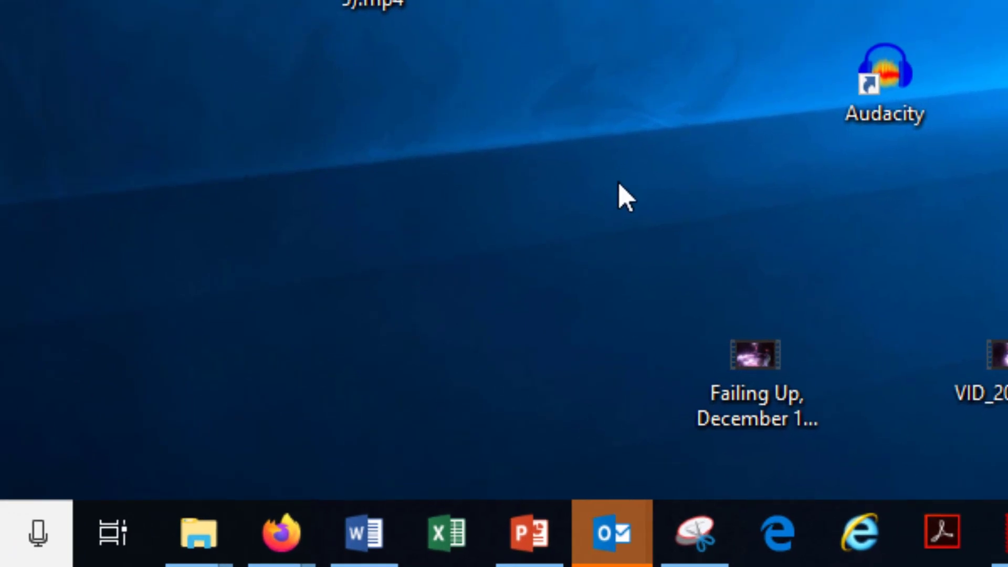
# Open Excel from the desktop and create a new blank workbook.
pyautogui.click(442, 524)
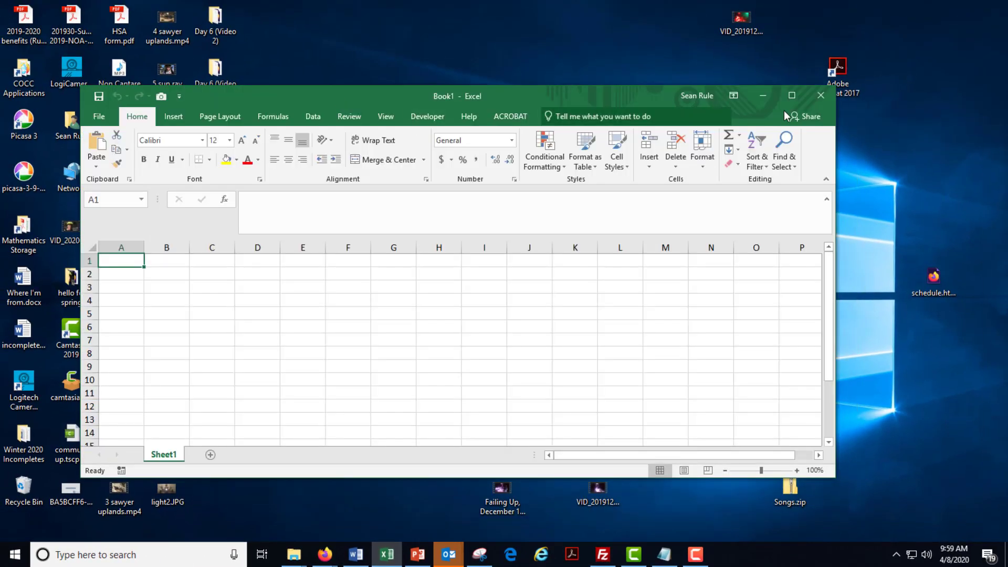
pyautogui.click(794, 101)
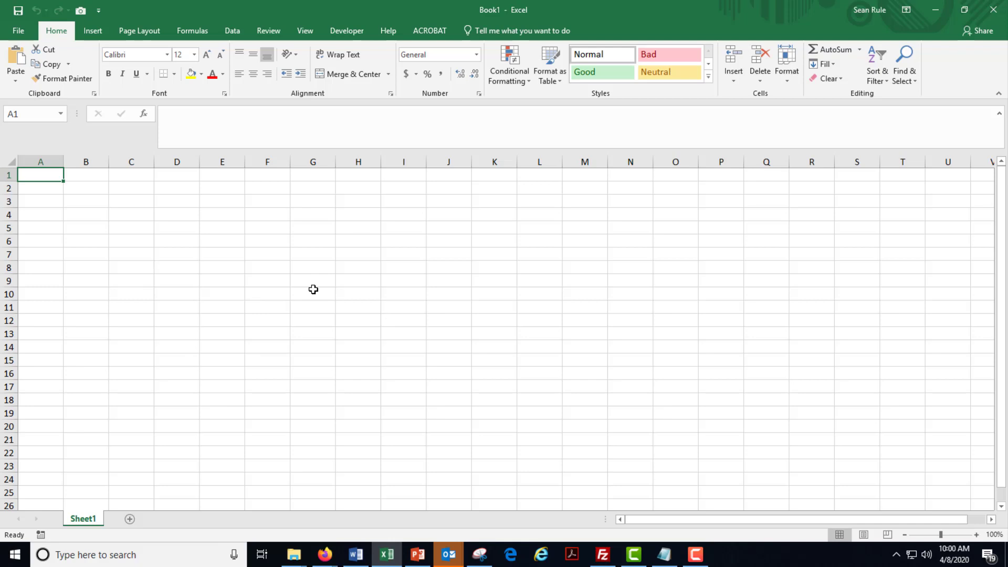
pyautogui.moveTo(38, 161); pyautogui.dragTo(733, 180)
pyautogui.click(540, 254)
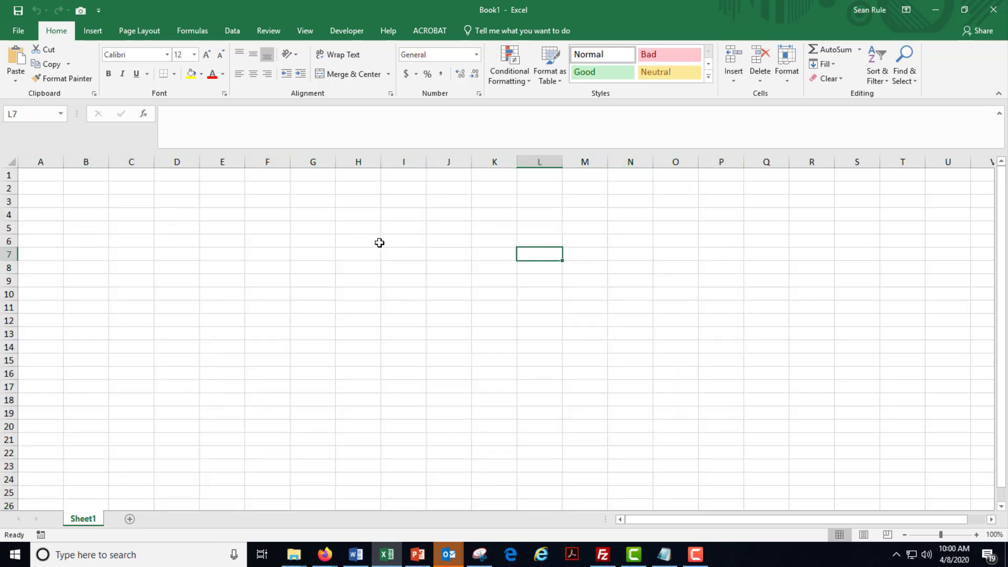
pyautogui.moveTo(8, 174); pyautogui.dragTo(9, 503)
pyautogui.click(210, 174)
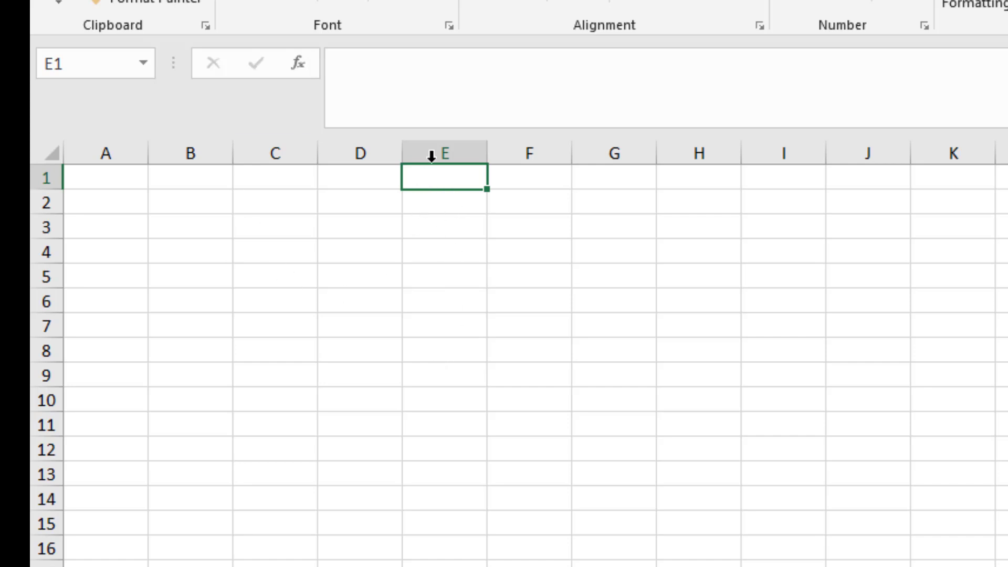
# Enter the heading "# hours burned" in cell E4.
pyautogui.click(429, 246)
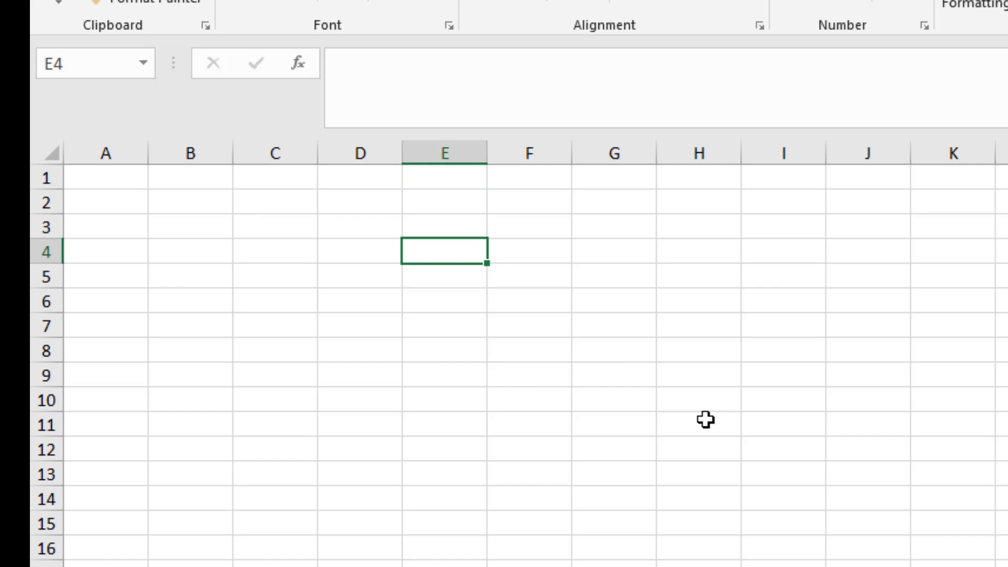
pyautogui.write('# hours')
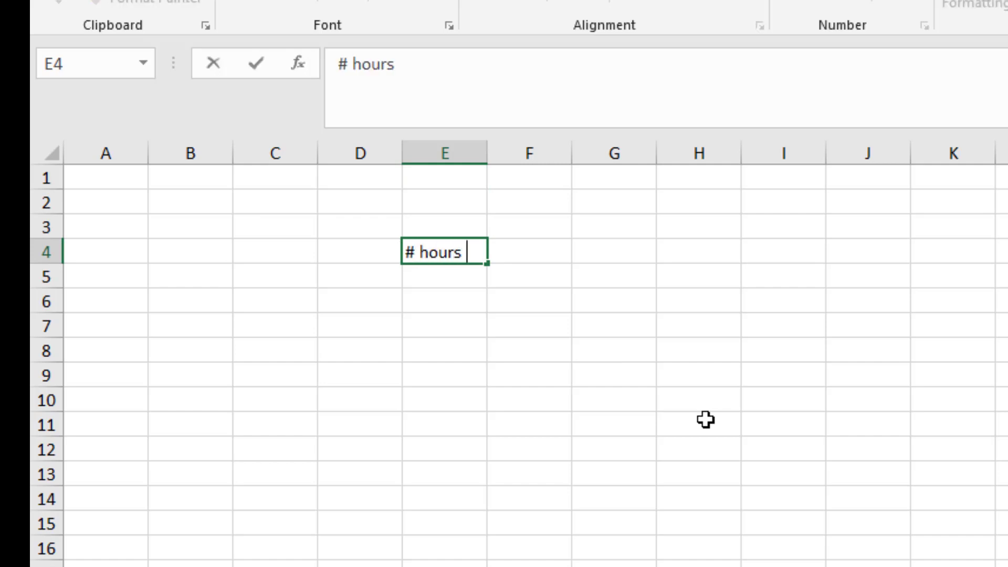
pyautogui.write(' burned')
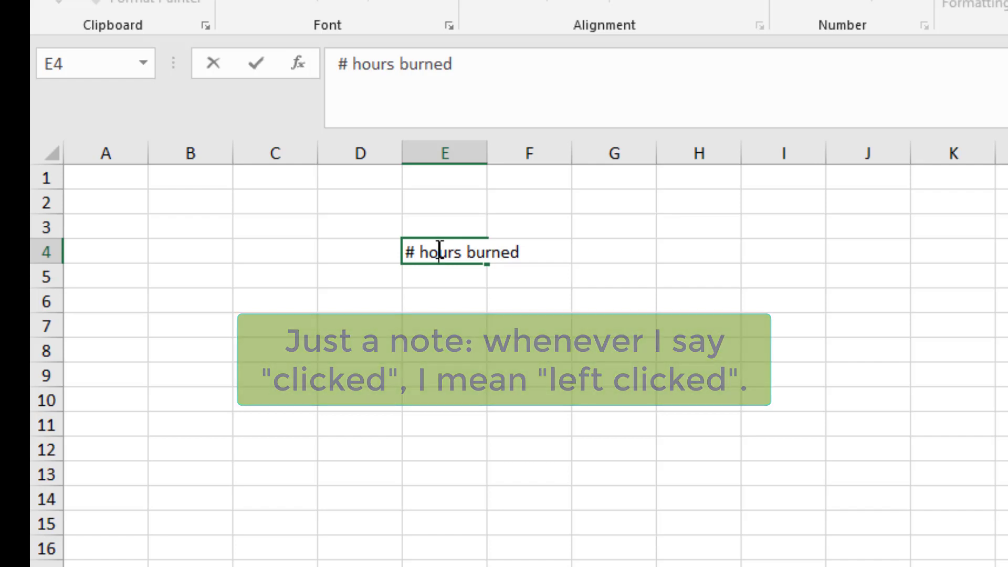
pyautogui.press('Return')
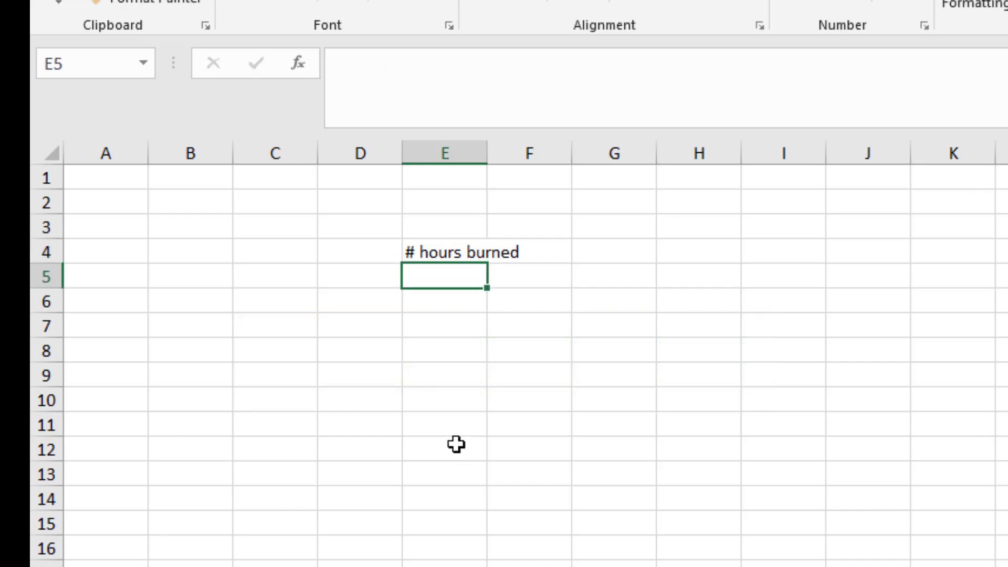
# Auto-fit the width of column E to its heading text.
pyautogui.click(434, 248)
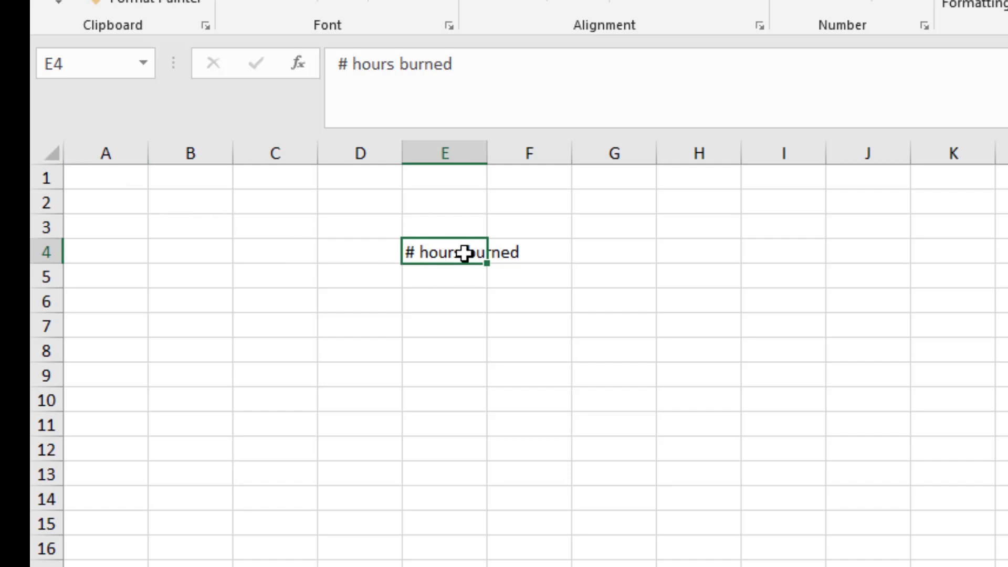
pyautogui.click(473, 344)
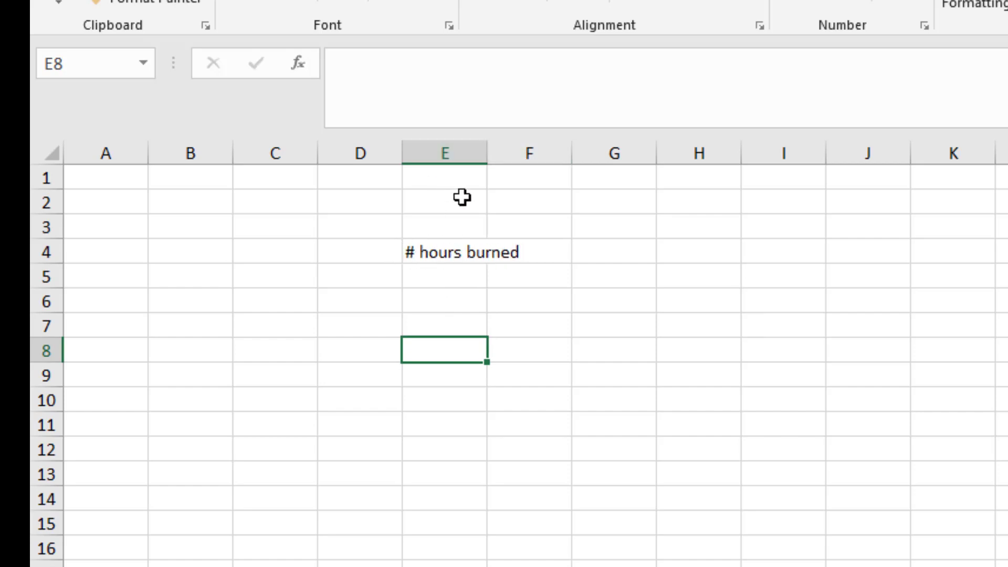
pyautogui.doubleClick(488, 155)
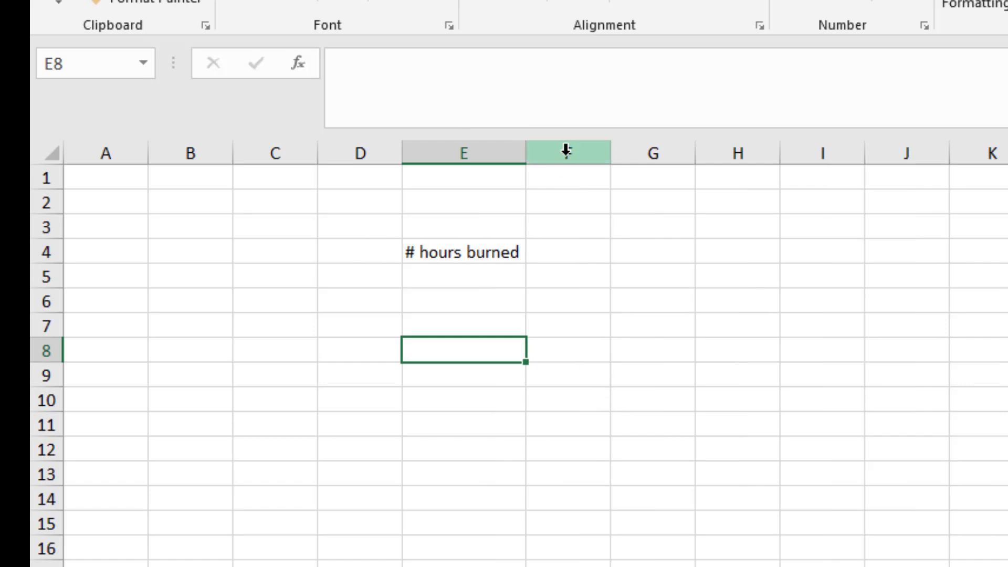
# Enter the heading "Total Cost INC" in cell F4 and auto-fit column F to it.
pyautogui.click(545, 254)
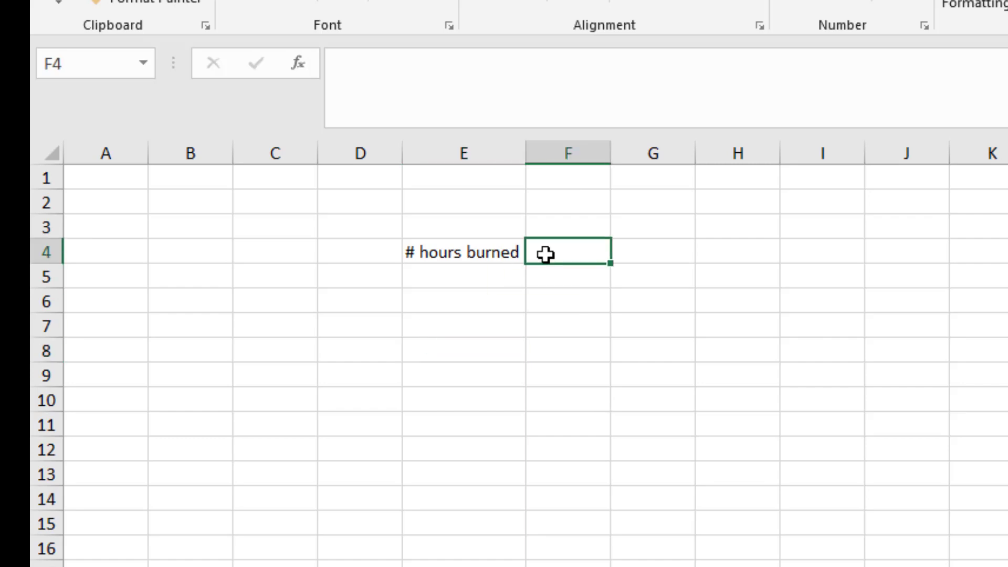
pyautogui.write('Total Co')
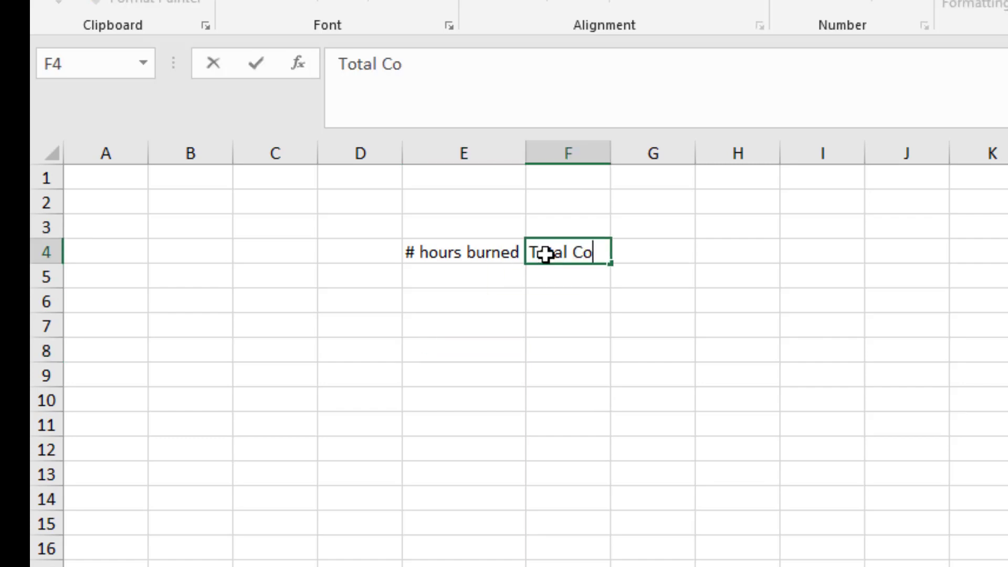
pyautogui.write('st INC')
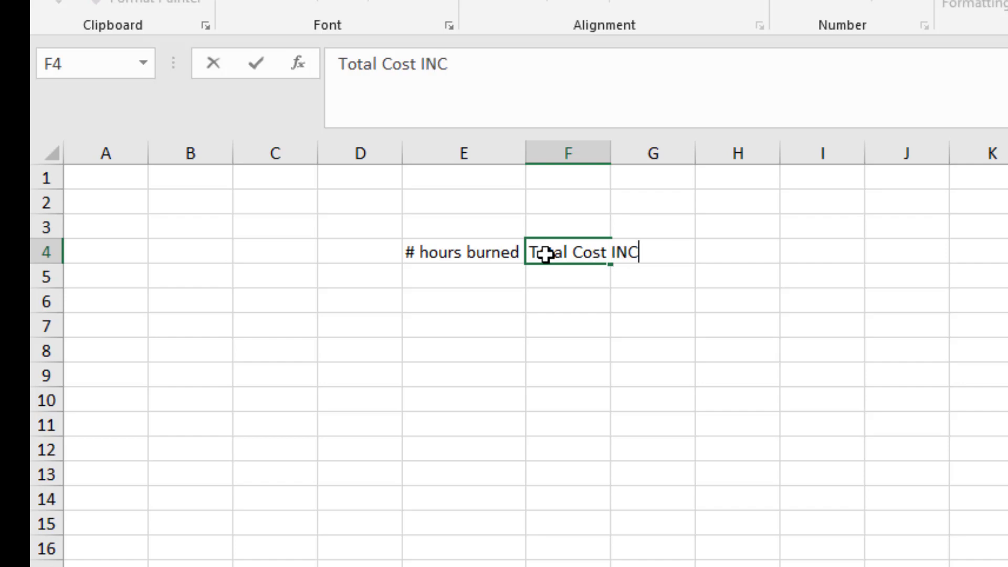
pyautogui.click(576, 321)
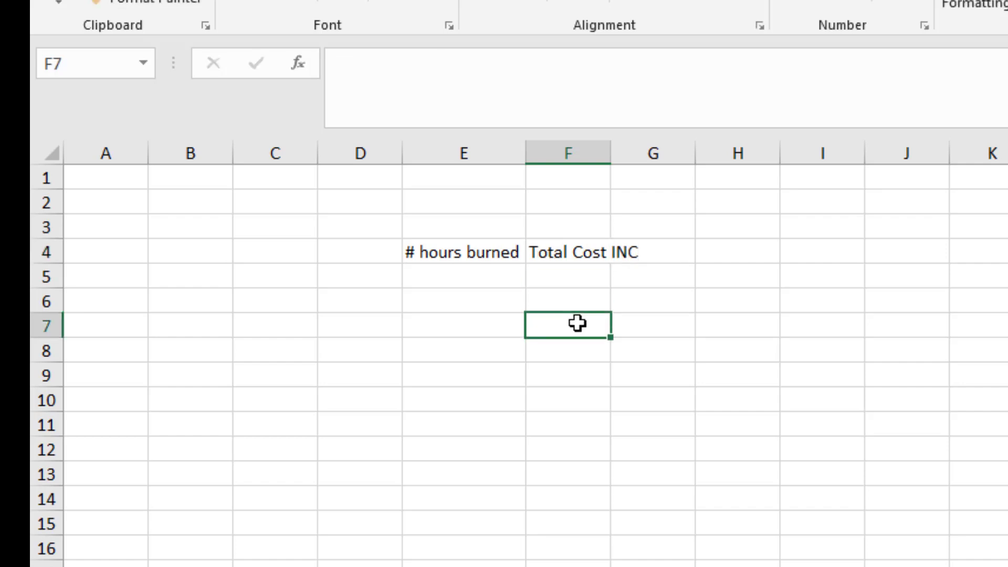
pyautogui.doubleClick(610, 156)
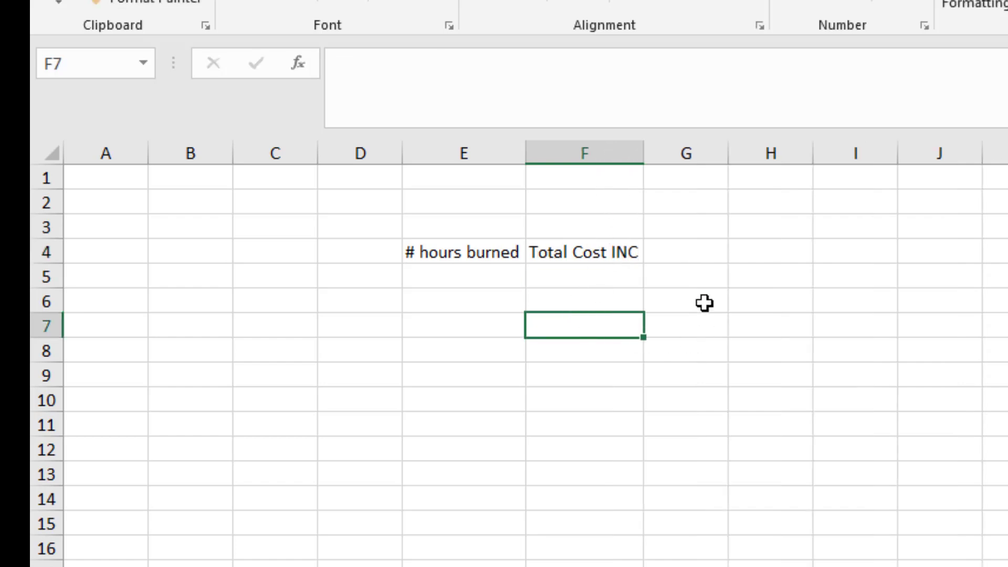
# Enter the heading "Total Cost CFL" in cell G4 and auto-fit column G to it.
pyautogui.click(682, 245)
pyautogui.write('TOTA')
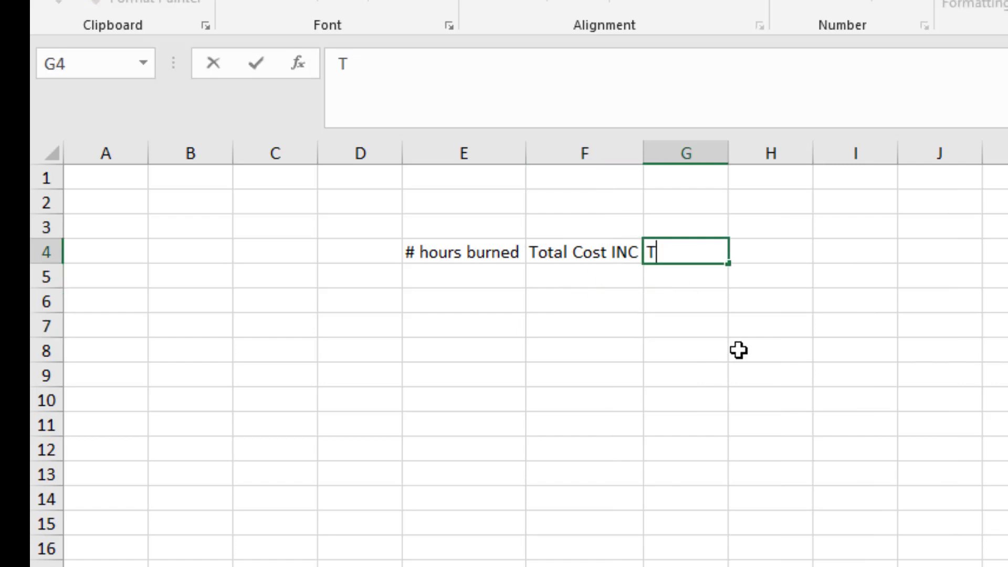
pyautogui.press('BackSpace')
pyautogui.press('BackSpace')
pyautogui.press('BackSpace')
pyautogui.write('otal Cost ')
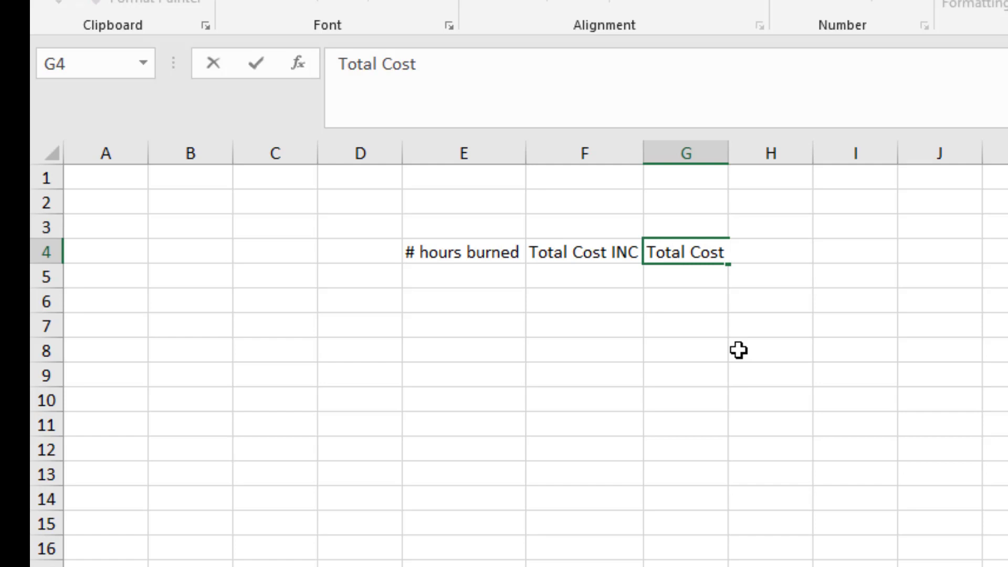
pyautogui.write('CFL')
pyautogui.press('Return')
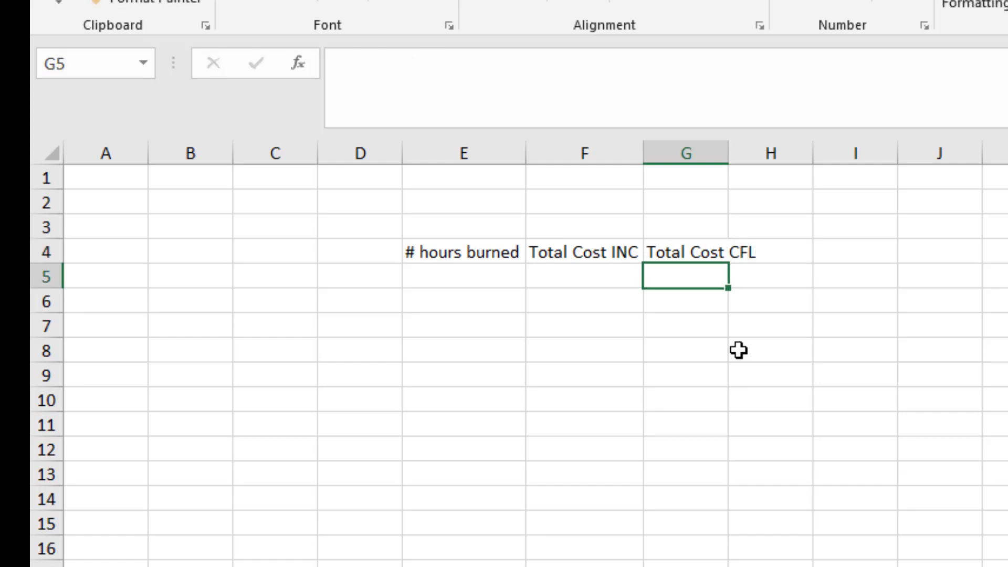
pyautogui.doubleClick(727, 156)
# Enter the heading "Total Cost LED" in cell H4 and auto-fit column H to it.
pyautogui.click(800, 255)
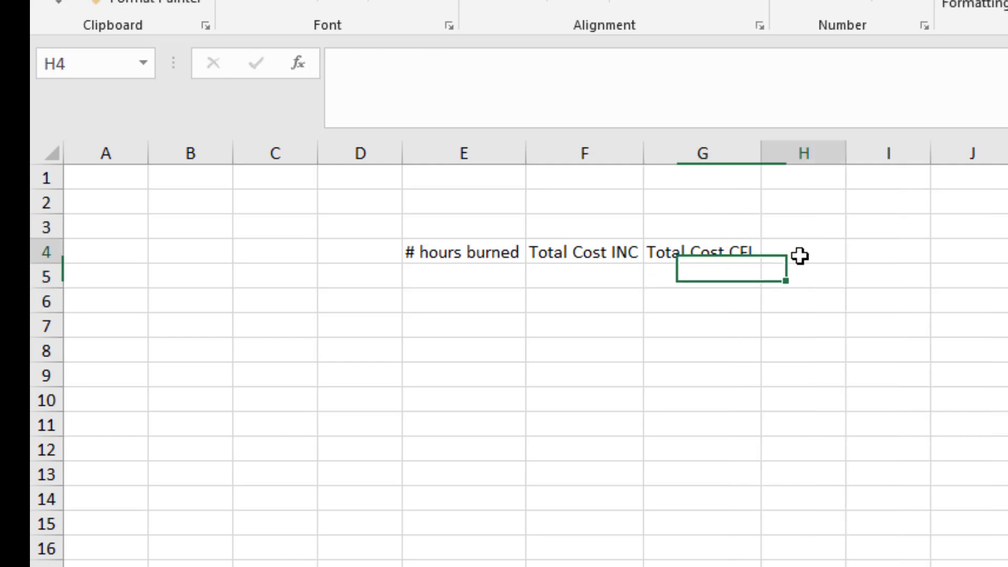
pyautogui.write('Total Cost LED')
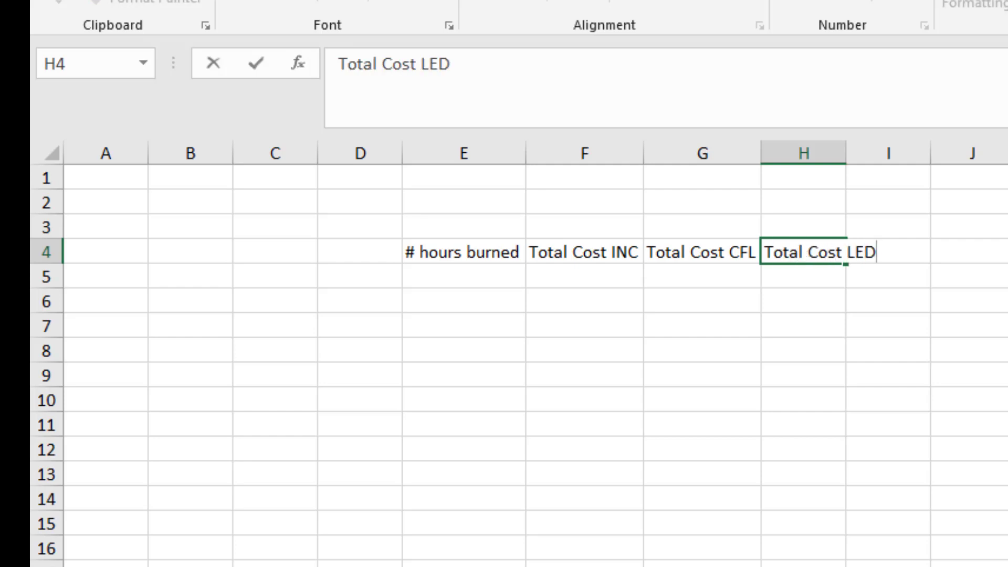
pyautogui.click(852, 153)
pyautogui.click(920, 391)
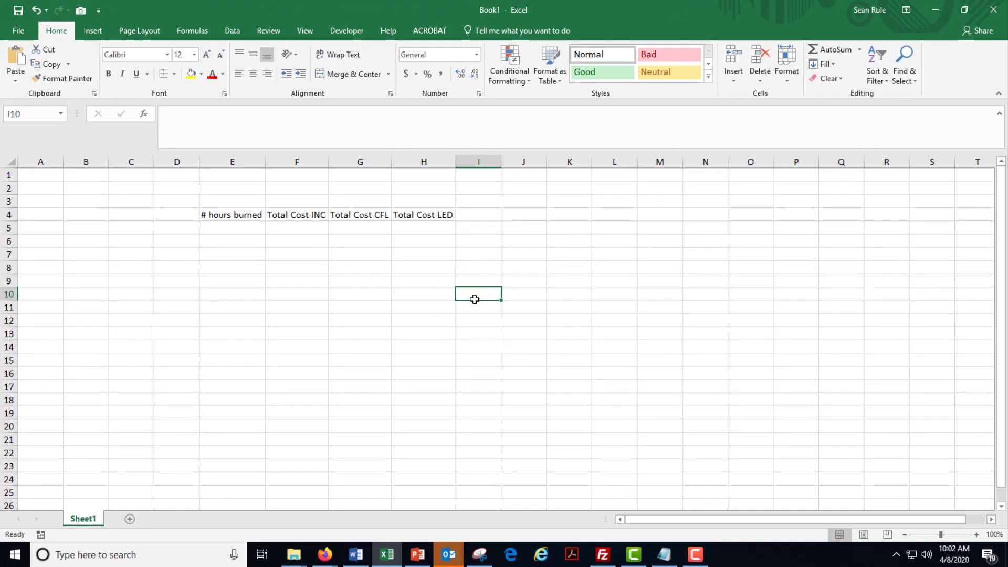
# Make the four headings in cells E4:H4 bold.
pyautogui.moveTo(222, 214); pyautogui.dragTo(416, 214)
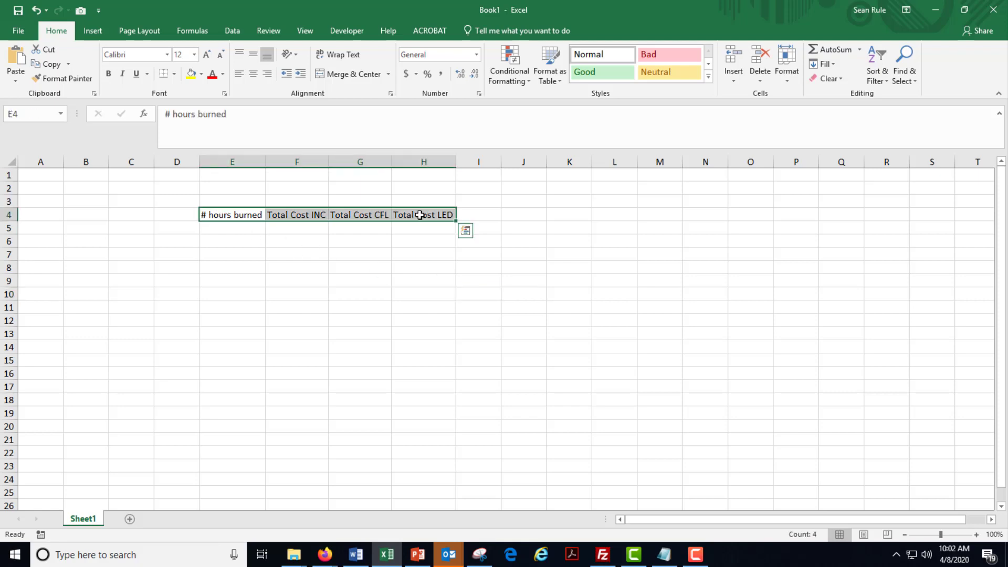
pyautogui.hotkey('ctrl', 'b')
pyautogui.click(372, 345)
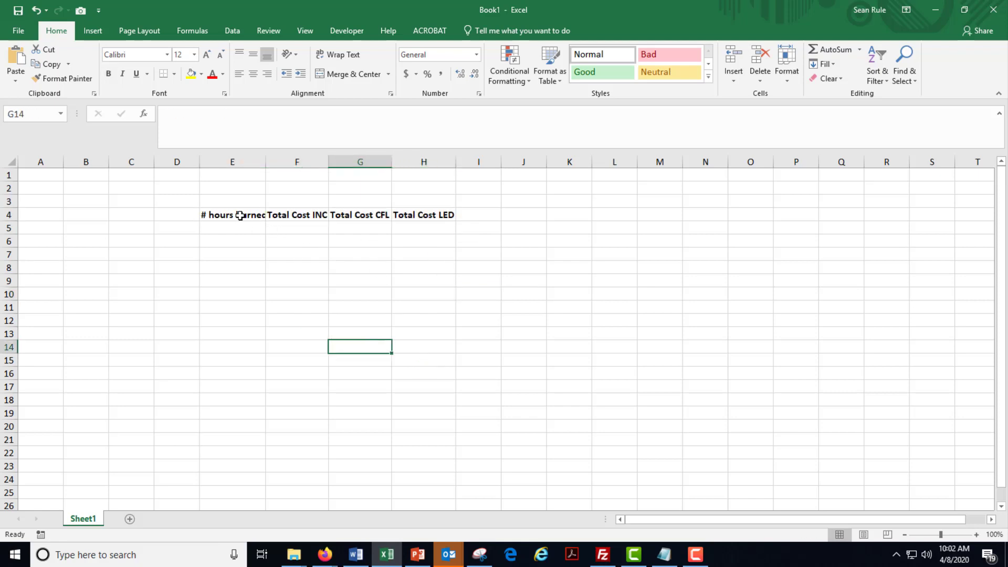
pyautogui.moveTo(231, 216); pyautogui.dragTo(423, 214)
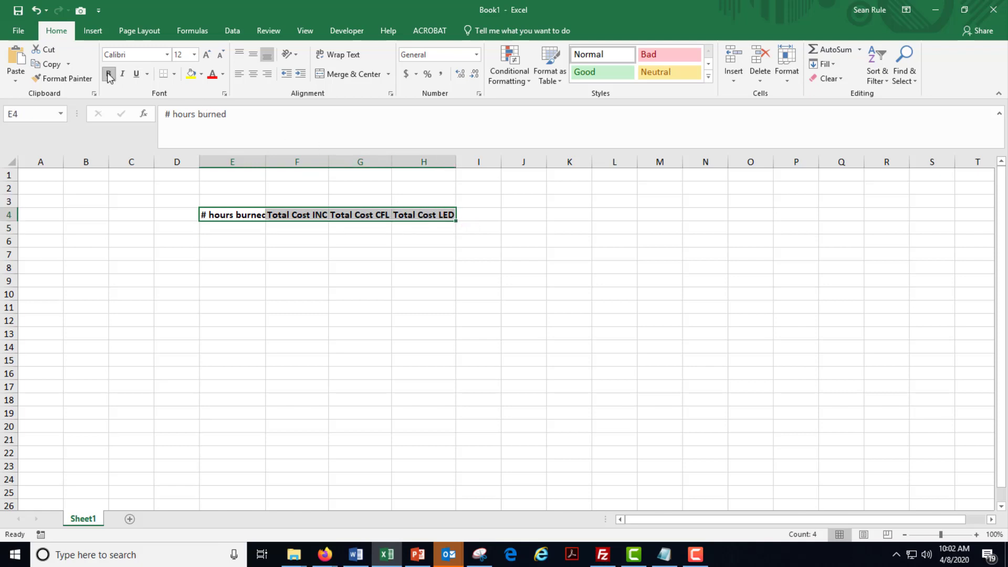
pyautogui.click(269, 174)
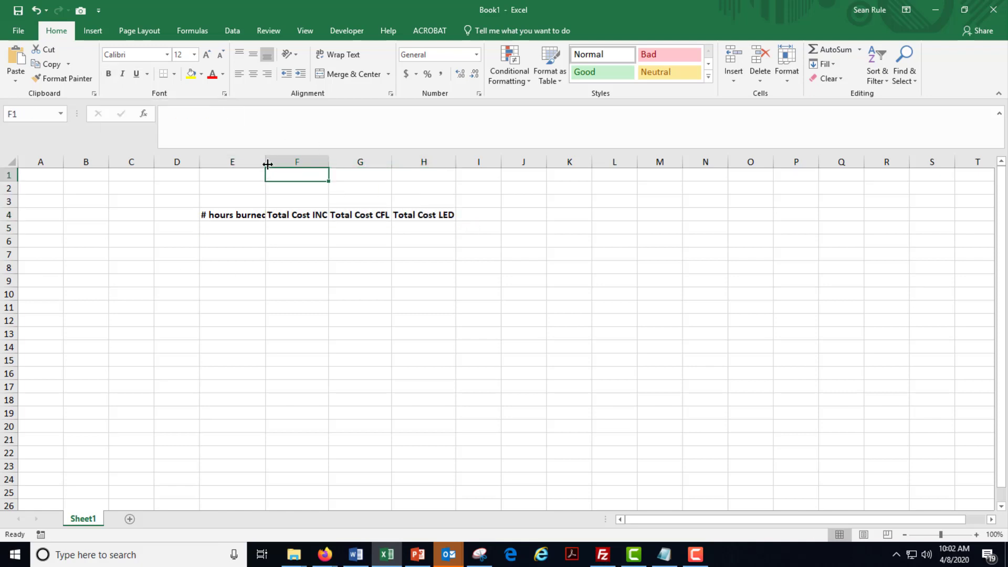
# Widen columns E, F, G and H so the bold headings fit with some extra space beside them.
pyautogui.doubleClick(268, 164)
pyautogui.doubleClick(334, 159)
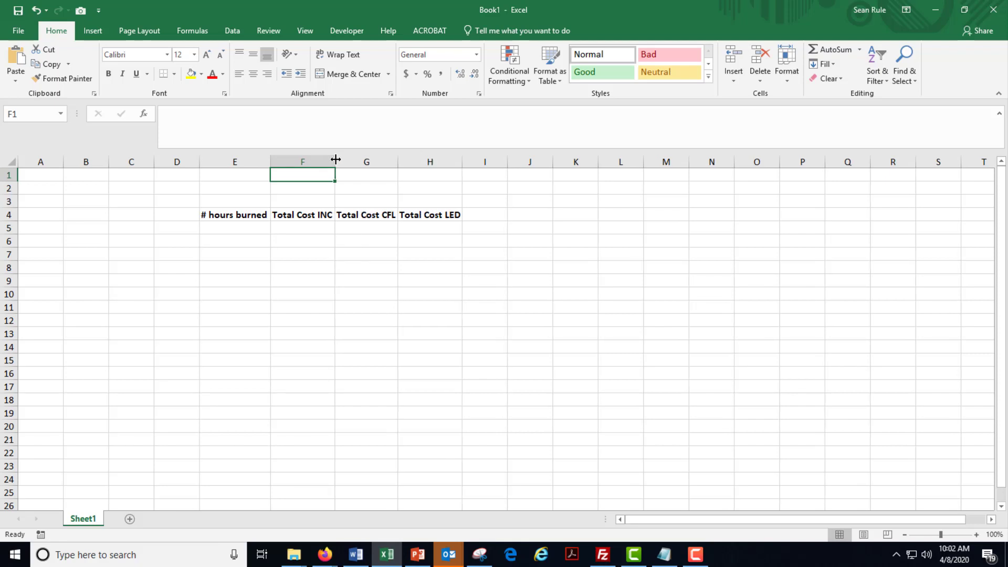
pyautogui.moveTo(335, 159); pyautogui.dragTo(350, 159)
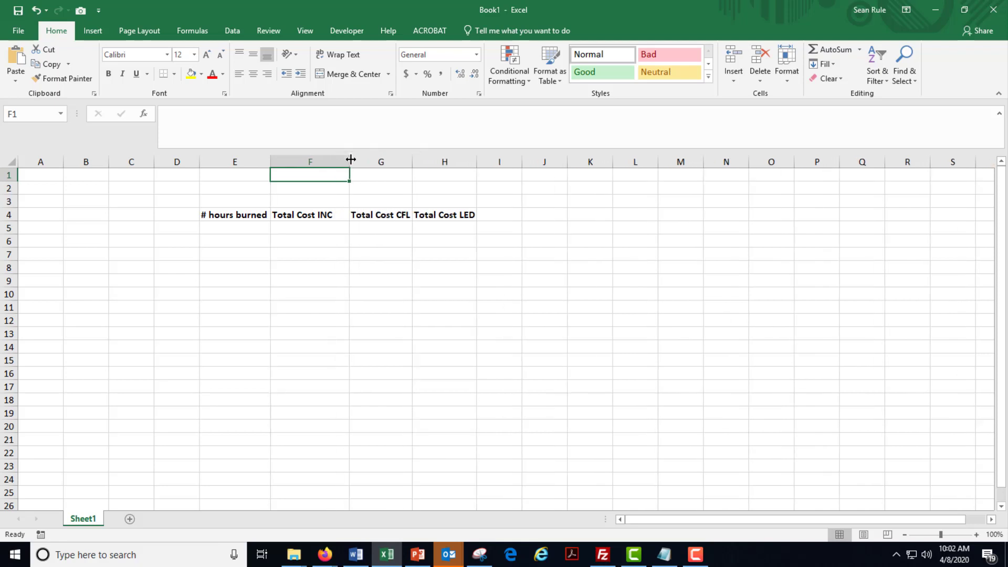
pyautogui.moveTo(270, 162); pyautogui.dragTo(282, 163)
pyautogui.moveTo(423, 162); pyautogui.dragTo(437, 162)
pyautogui.moveTo(501, 162); pyautogui.dragTo(515, 162)
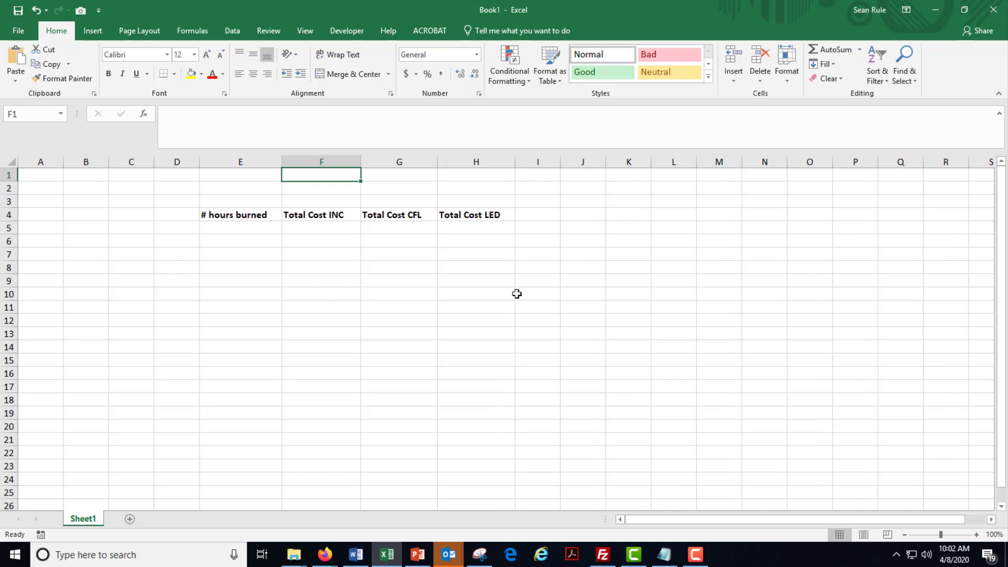
# Center the contents of all cells in the worksheet horizontally.
pyautogui.click(12, 162)
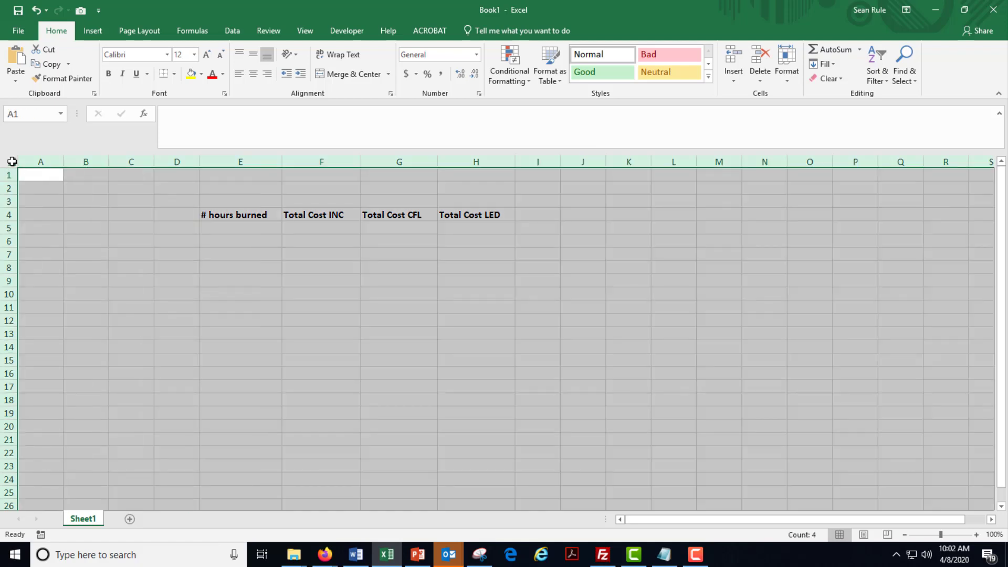
pyautogui.click(252, 75)
pyautogui.click(319, 315)
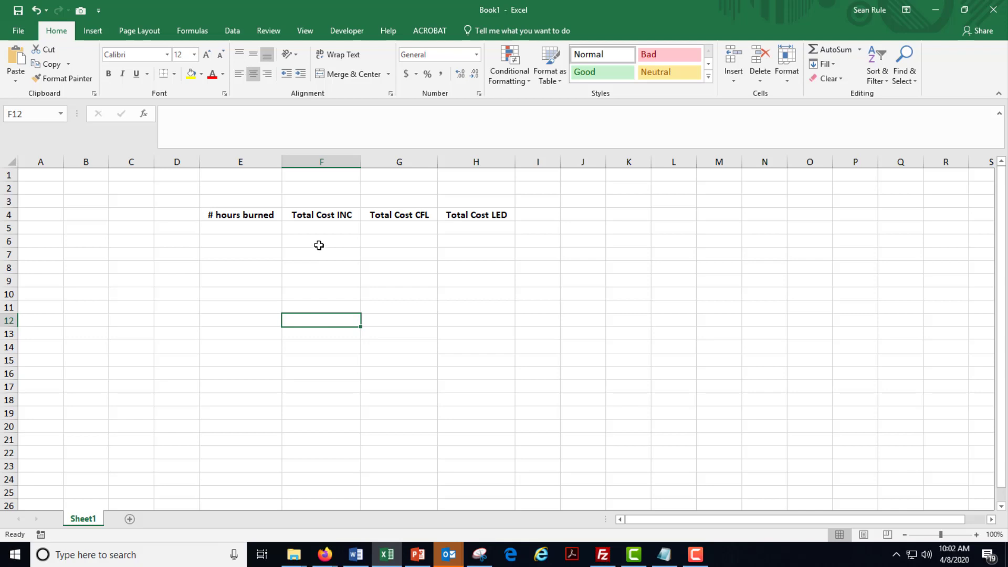
# Save the workbook to the Desktop folder under the file name "Learning How to Code".
pyautogui.click(17, 15)
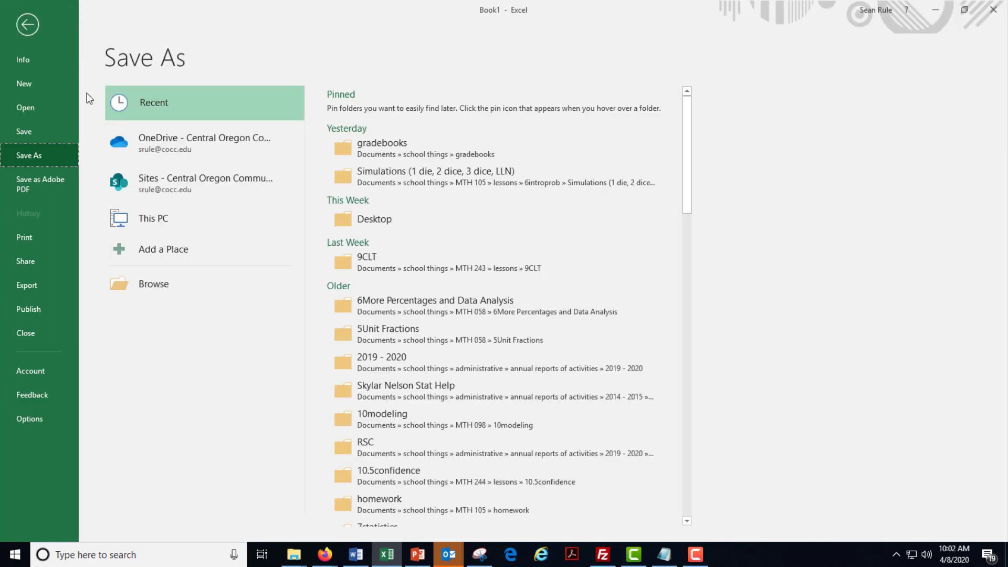
pyautogui.click(182, 283)
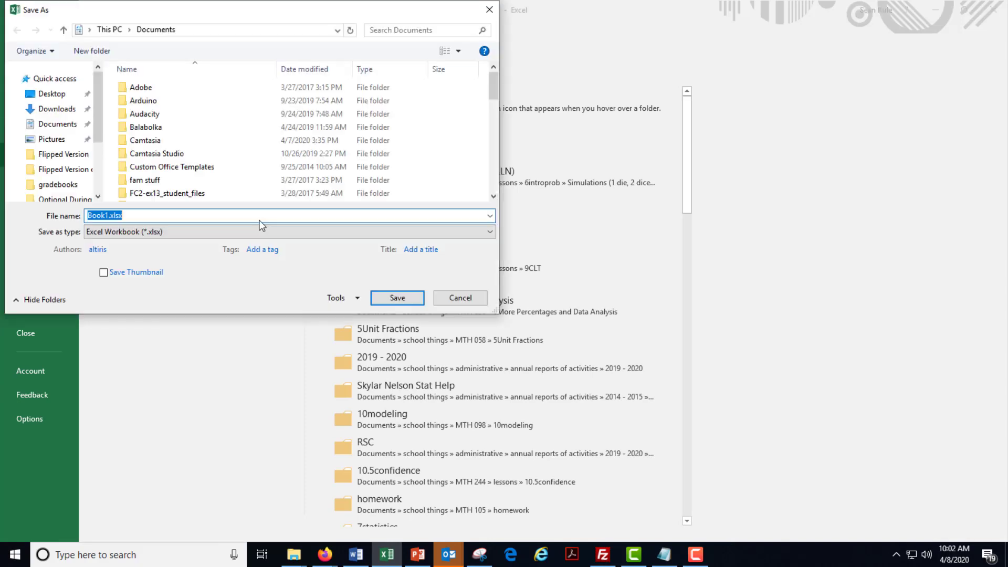
pyautogui.click(52, 105)
pyautogui.doubleClick(97, 216)
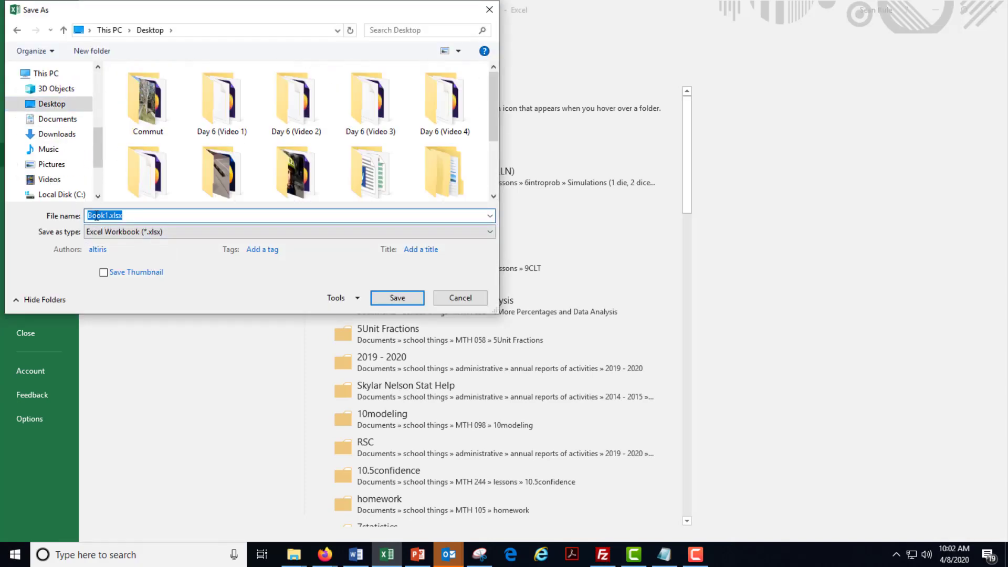
pyautogui.write('Learning How to Code')
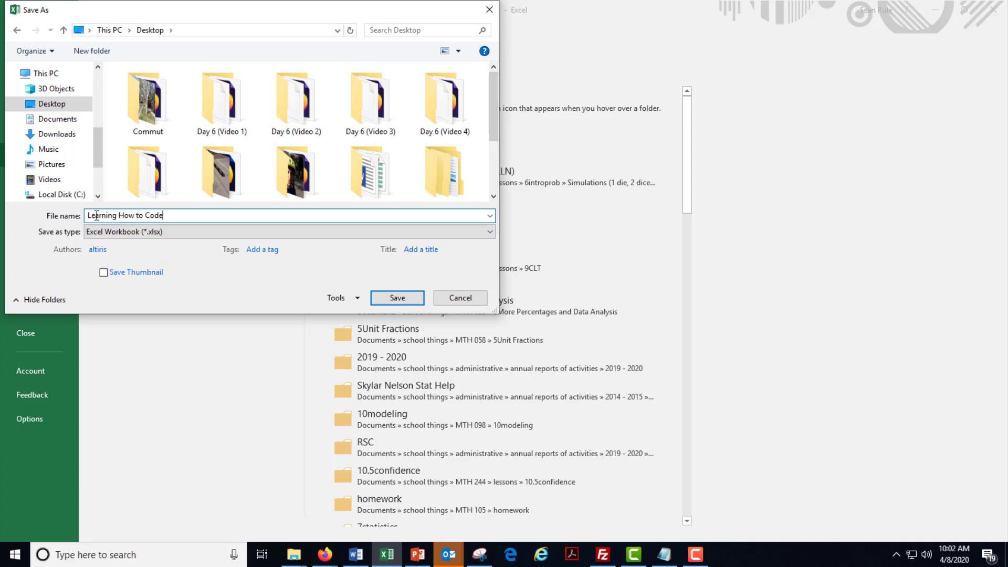
pyautogui.click(397, 298)
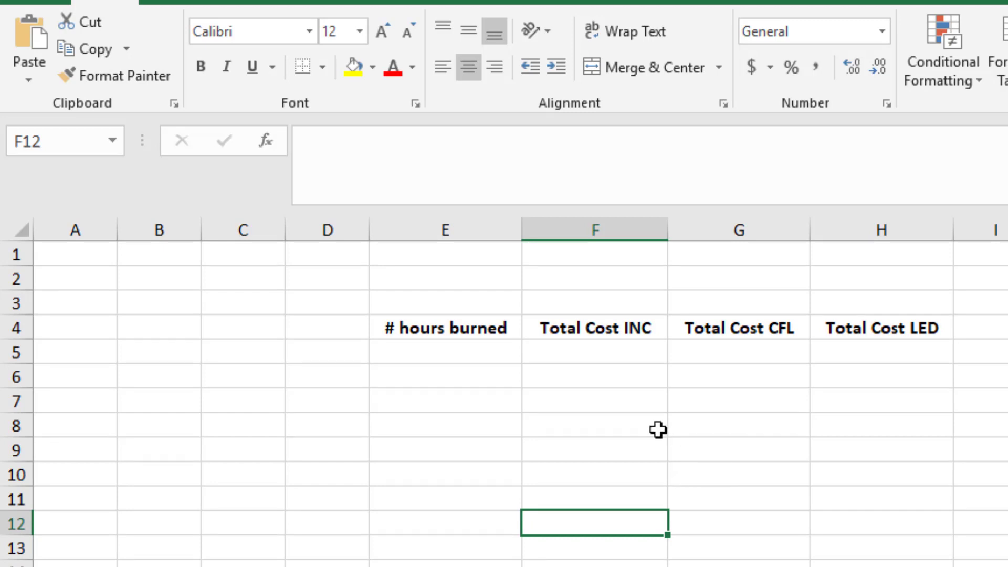
# Enter 0, 1 and 2 in cells E5, E6 and E7 under the "# hours burned" heading.
pyautogui.click(457, 358)
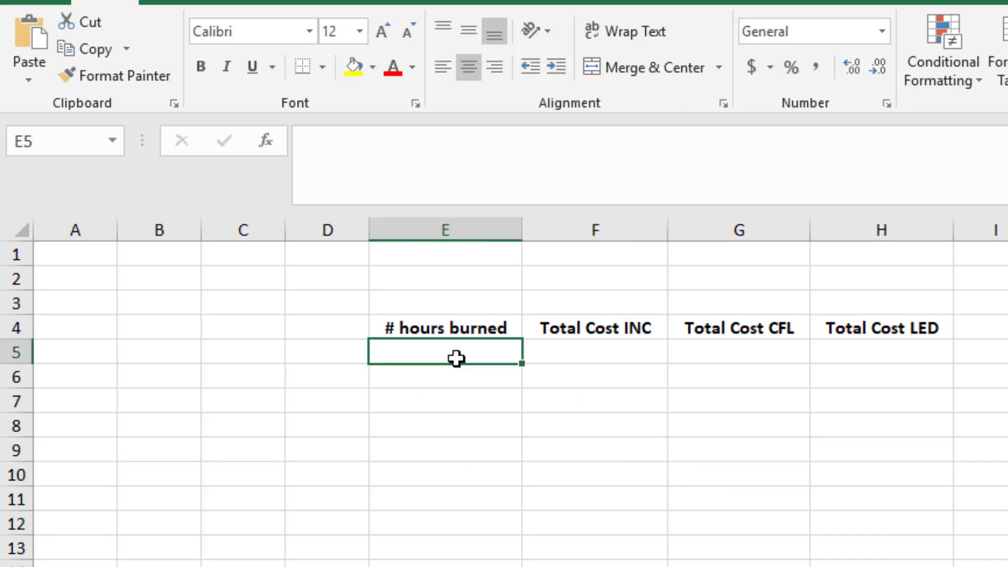
pyautogui.write('0')
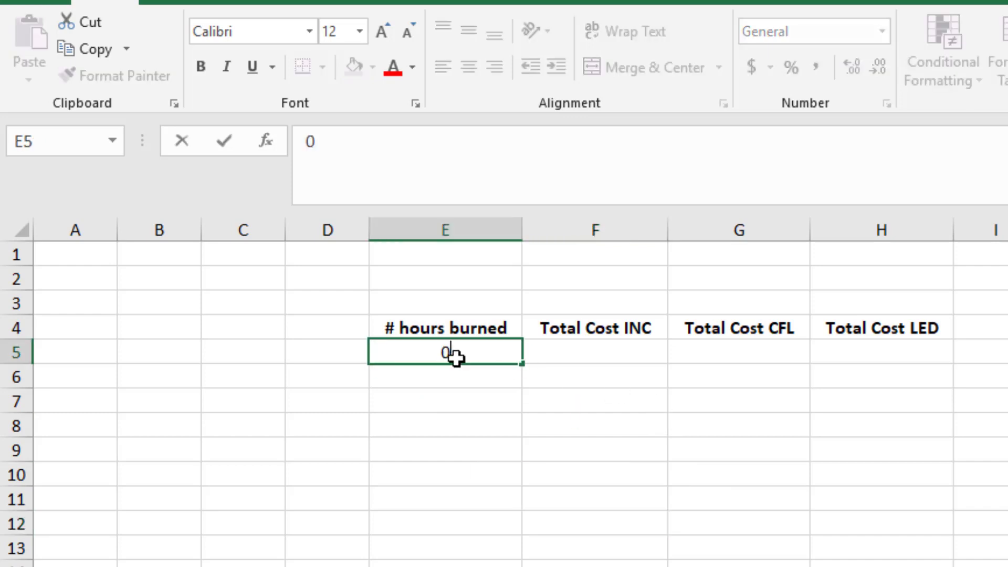
pyautogui.press('Return')
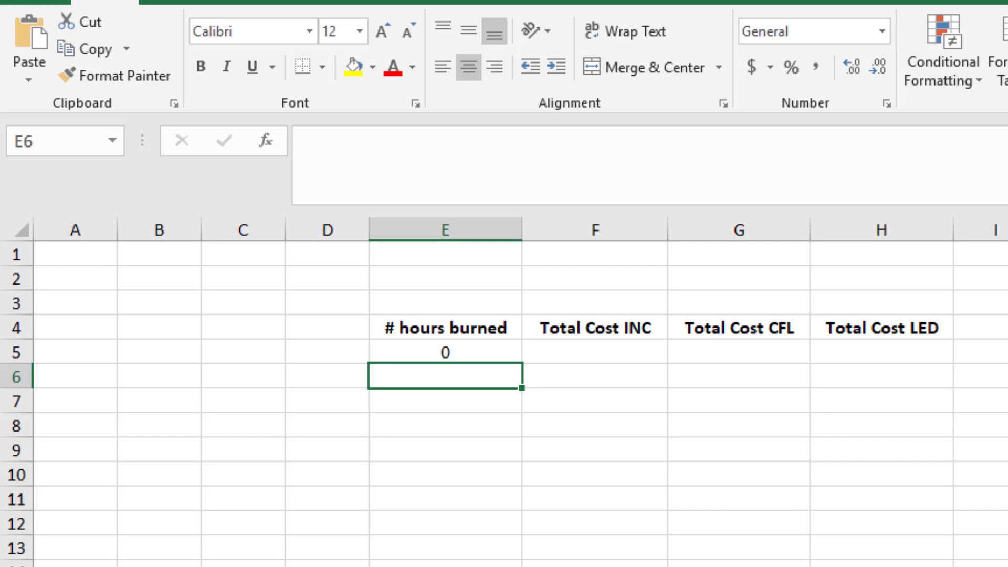
pyautogui.write('1')
pyautogui.press('Return')
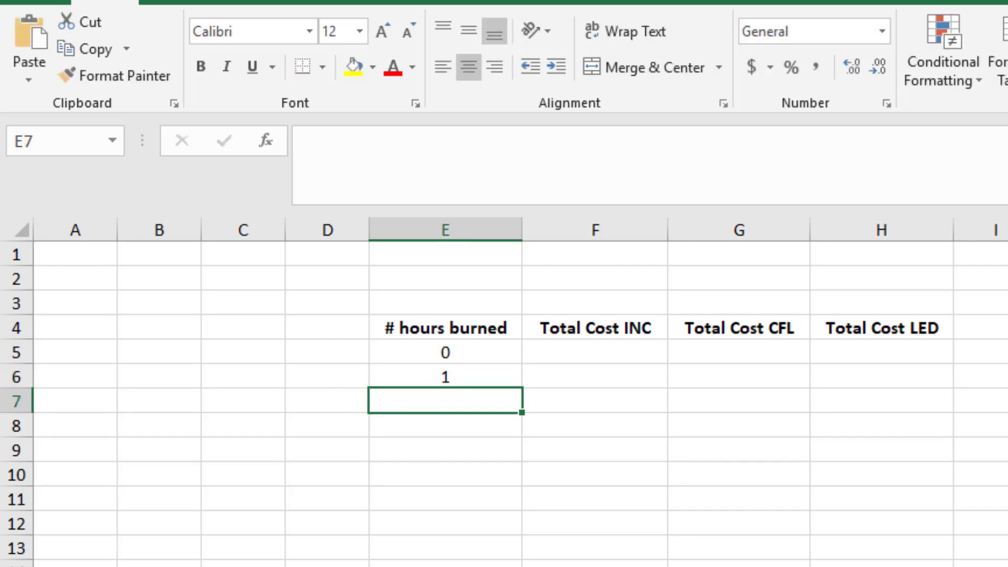
pyautogui.write('2')
pyautogui.press('Return')
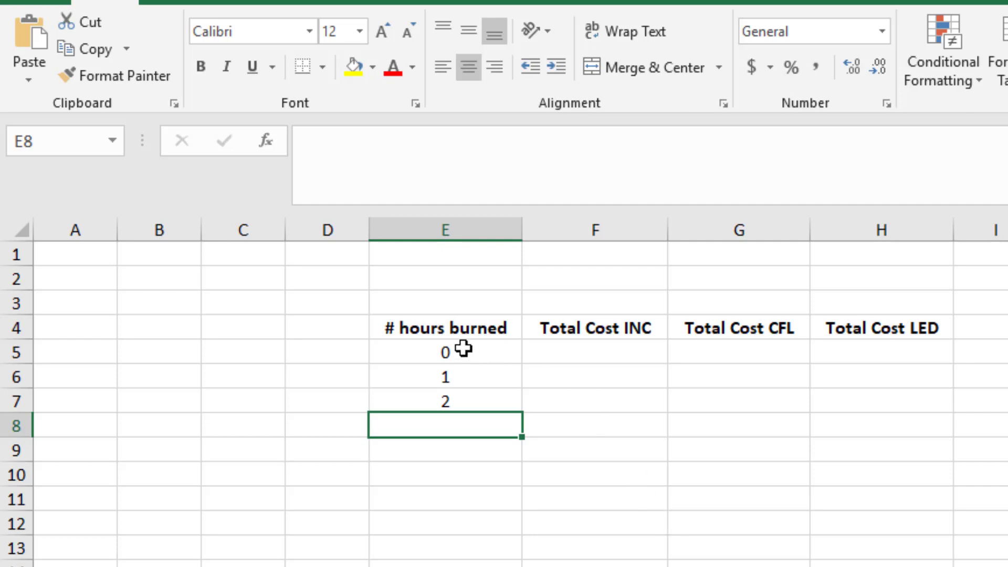
# Extend the number pattern in E5:E7 down column E to cell E23 as a fill series up to 18.
pyautogui.moveTo(436, 352); pyautogui.dragTo(428, 407)
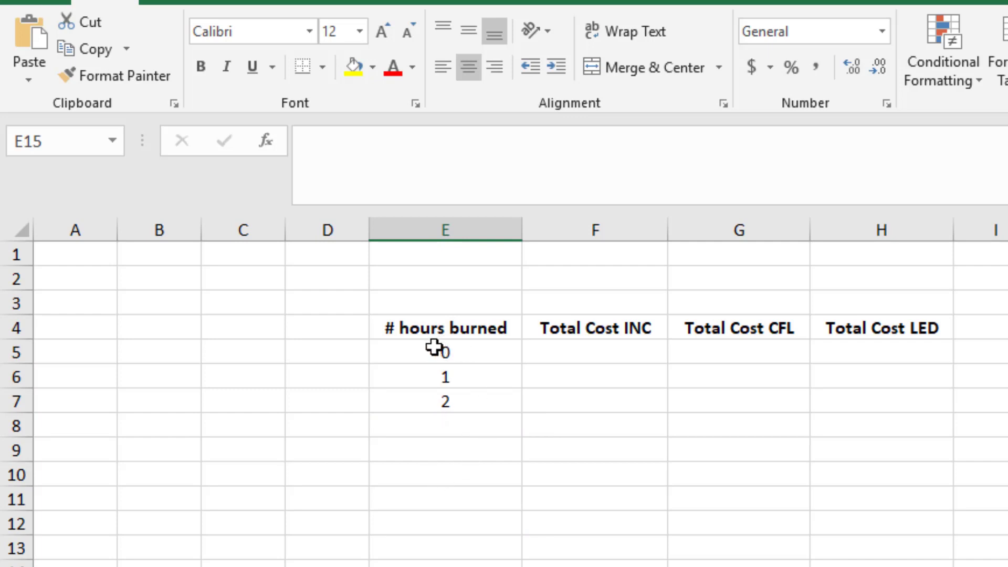
pyautogui.moveTo(433, 347); pyautogui.dragTo(431, 395)
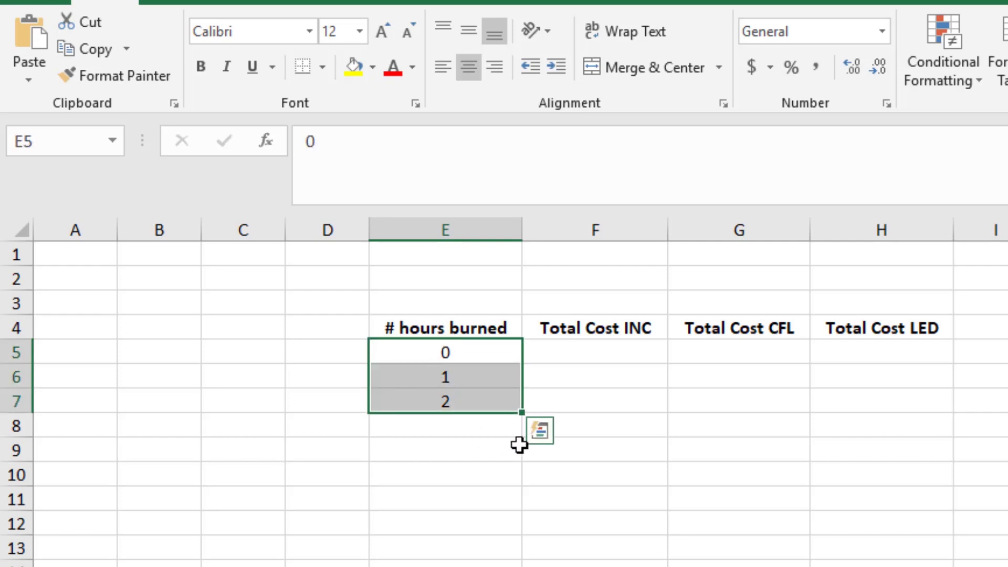
pyautogui.click(396, 448)
pyautogui.click(417, 353)
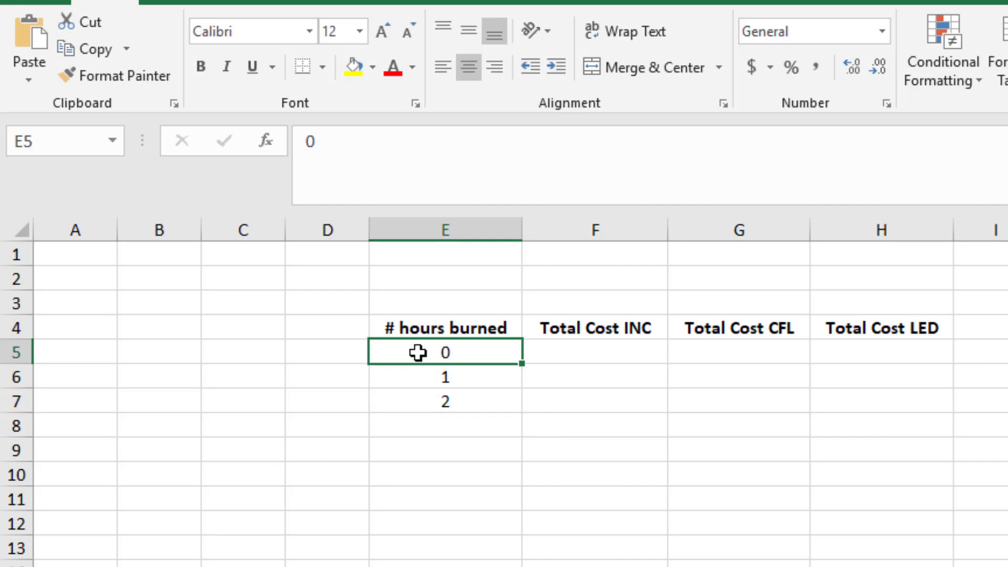
pyautogui.moveTo(416, 352); pyautogui.dragTo(400, 386)
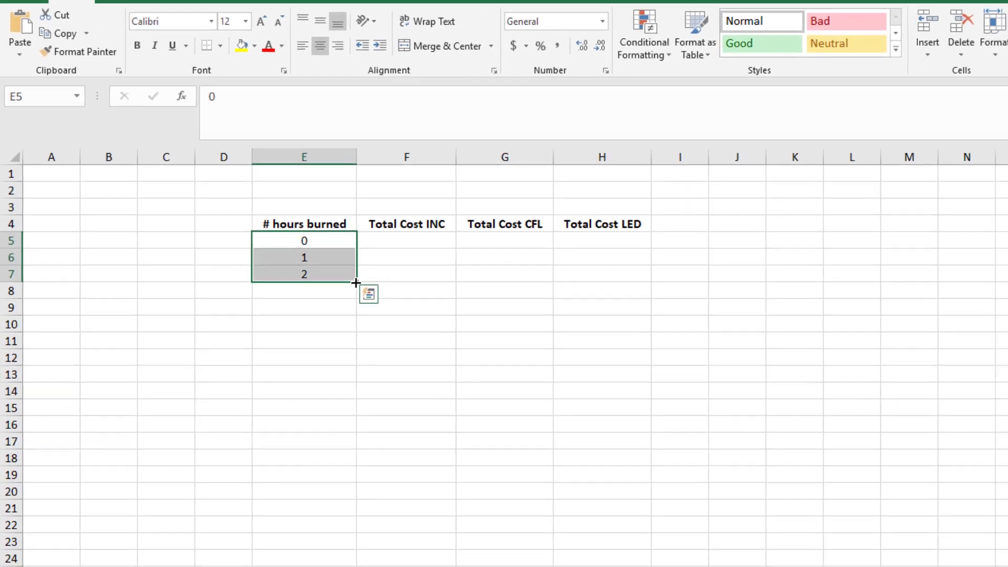
pyautogui.moveTo(507, 403); pyautogui.dragTo(490, 525)
pyautogui.moveTo(342, 367); pyautogui.dragTo(350, 547)
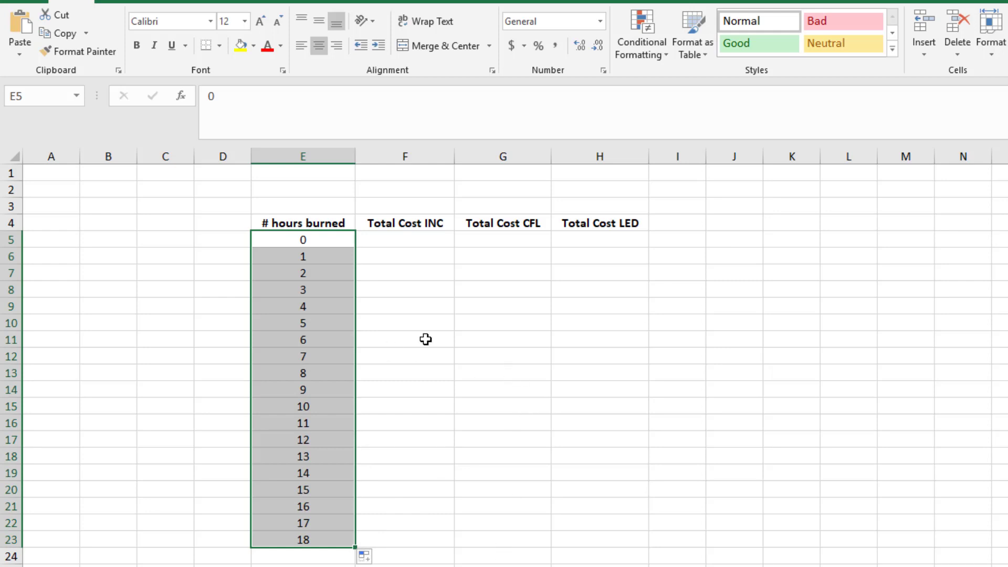
# Change E6 to 2 and E7 to 4, and refill the series from E5:E7 down to E23 in steps of 2.
pyautogui.click(300, 253)
pyautogui.write('2')
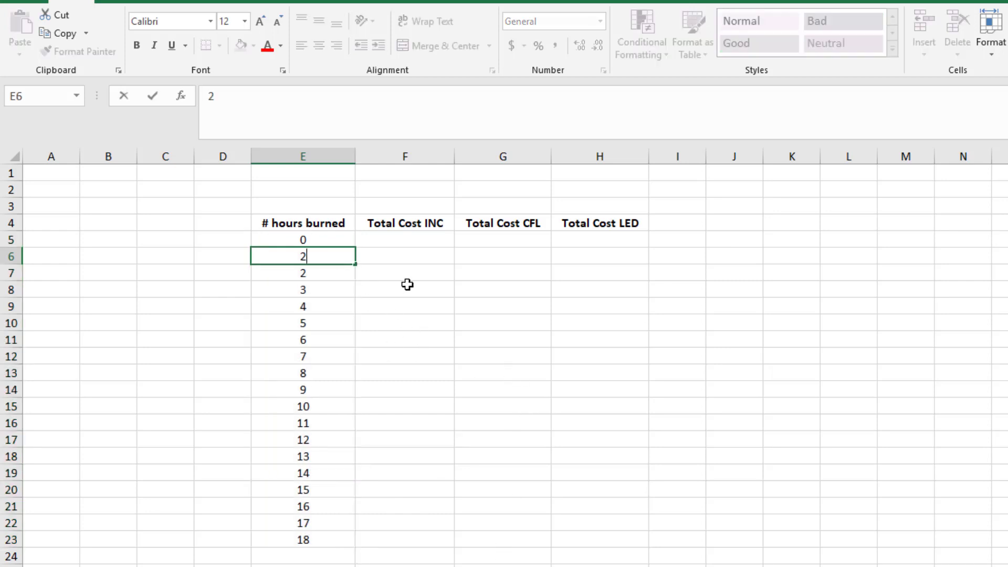
pyautogui.press('Return')
pyautogui.write('4')
pyautogui.click(288, 442)
pyautogui.moveTo(311, 235); pyautogui.dragTo(362, 545)
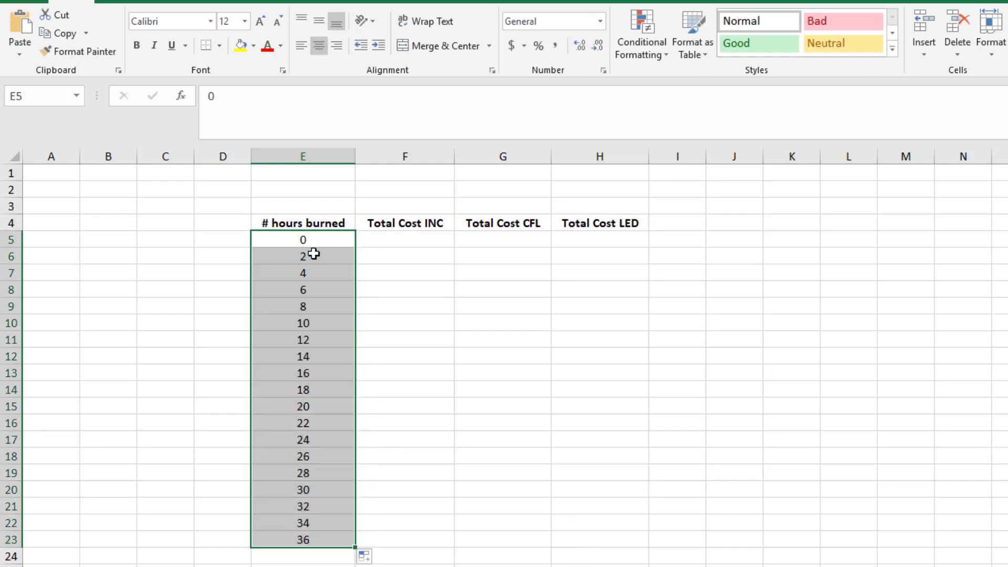
# Undo the refill and the edits to E6 and E7 to restore the hours series counting by ones.
pyautogui.hotkey('ctrl', 'z')
pyautogui.hotkey('ctrl', 'z')
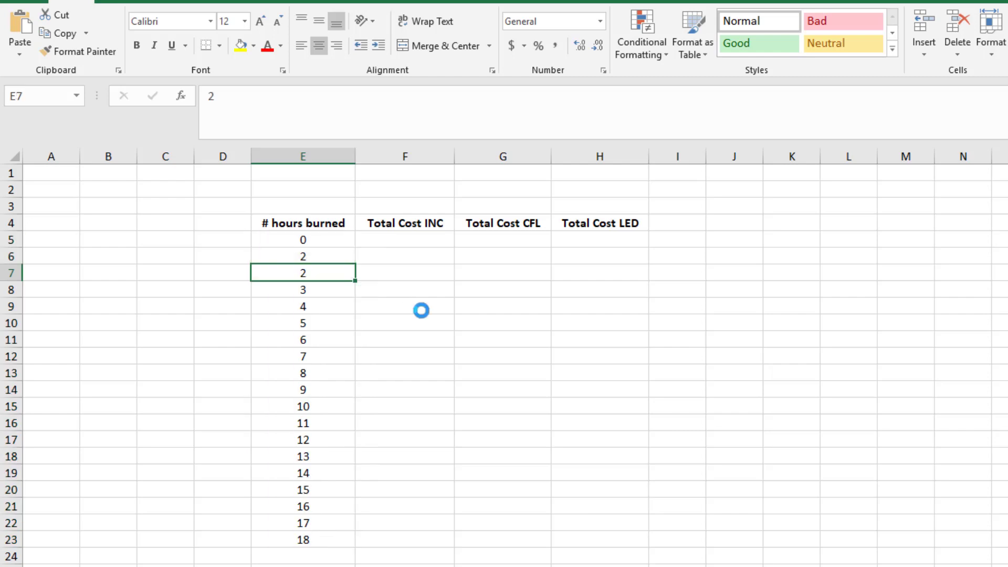
pyautogui.hotkey('ctrl', 'z')
pyautogui.click(389, 355)
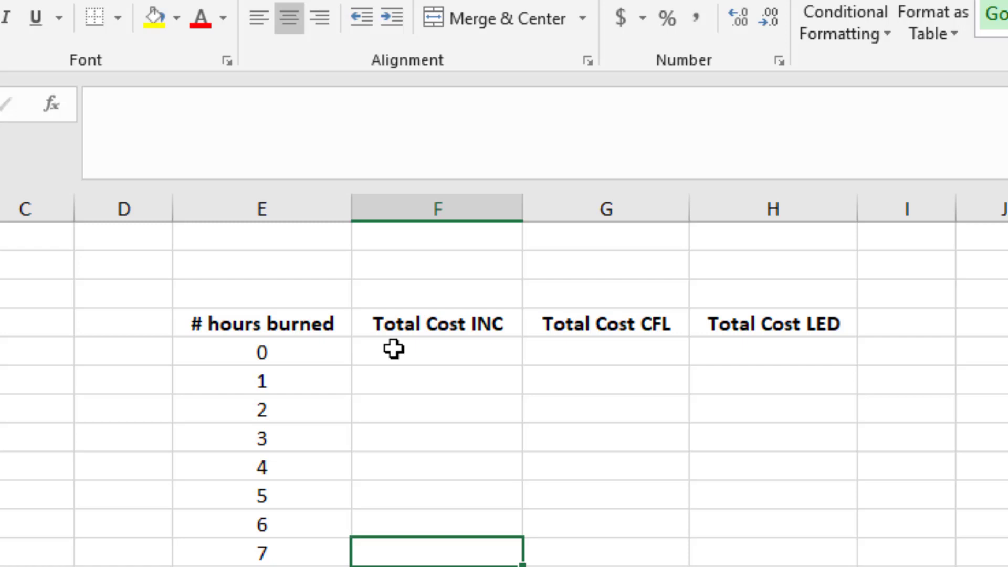
# Enter the formula =.5+.006*E5 in cell F5 for the total incandescent cost, referencing the hours cell.
pyautogui.click(394, 348)
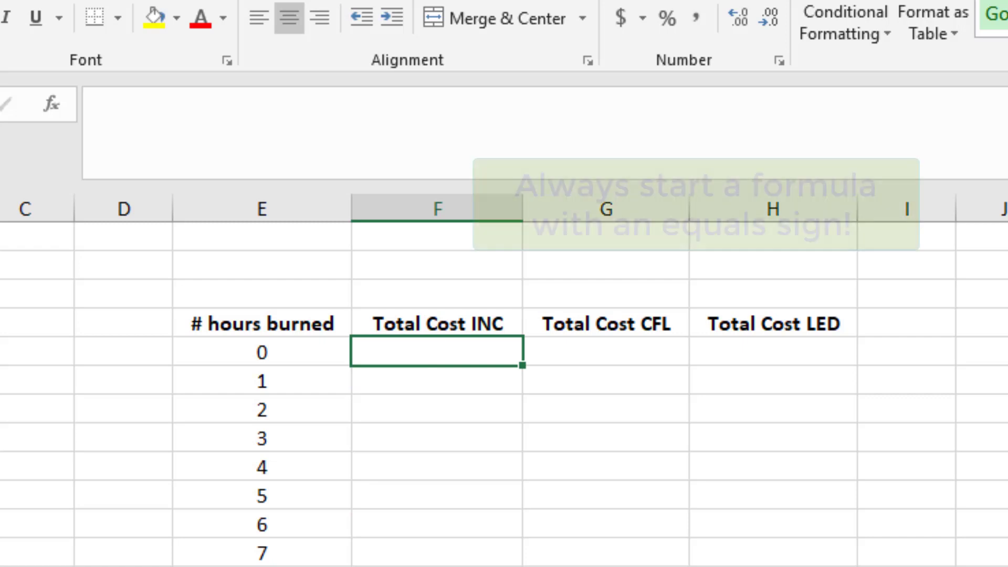
pyautogui.write('=')
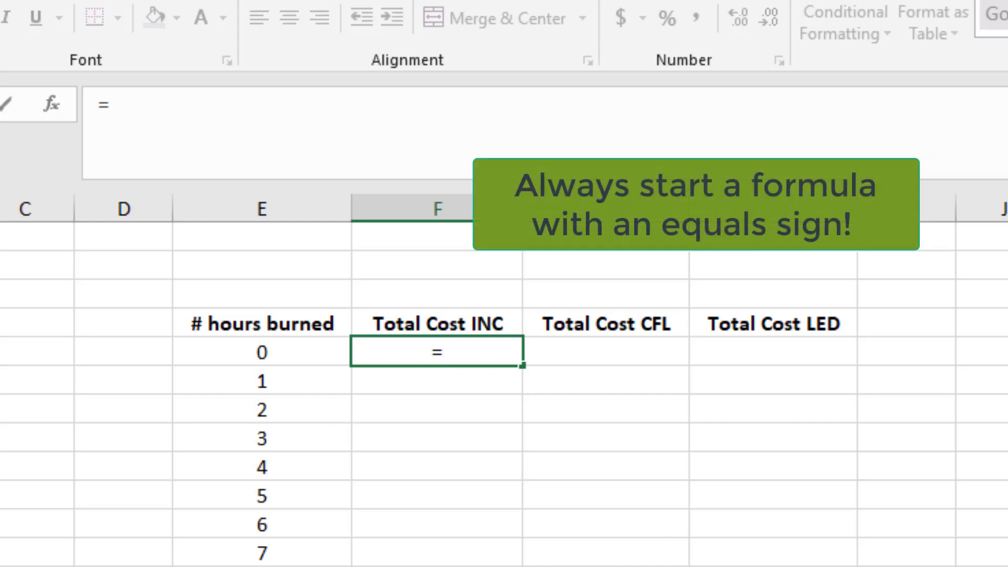
pyautogui.write('.5')
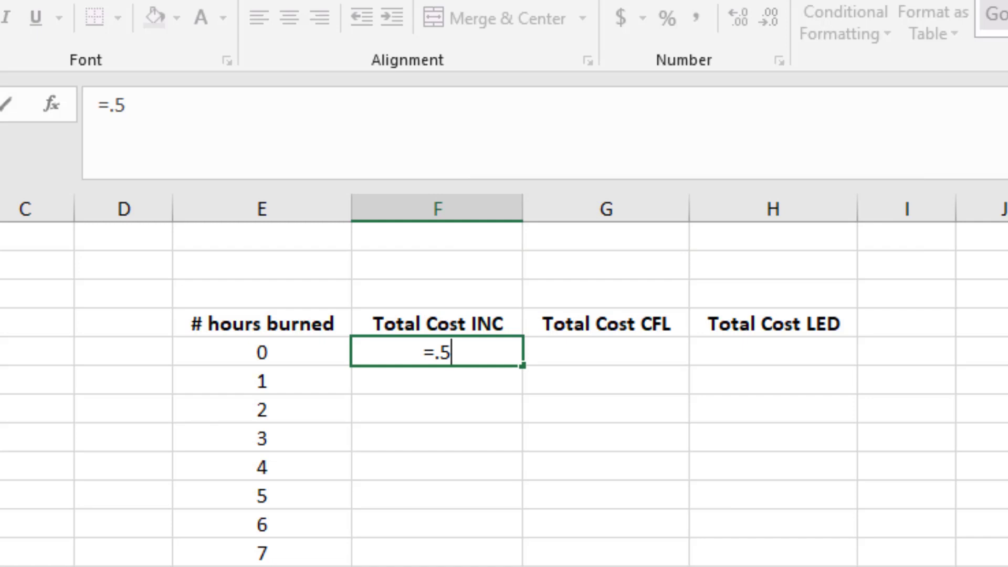
pyautogui.write('+')
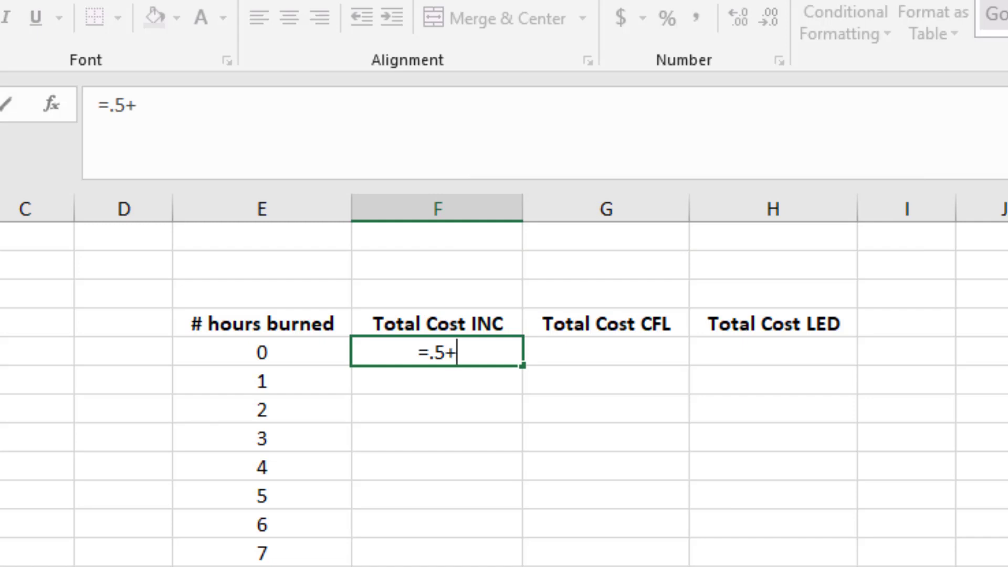
pyautogui.write('.006')
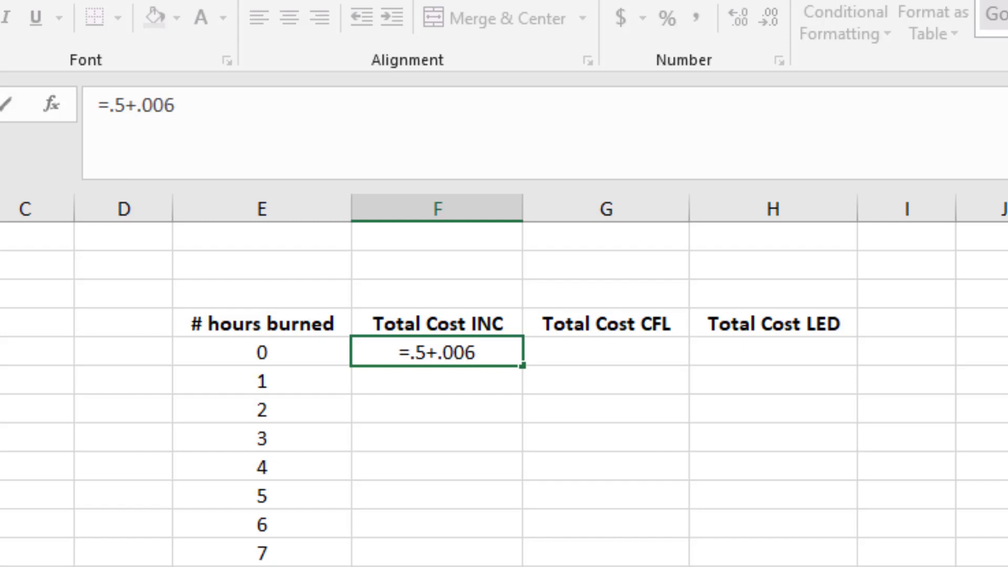
pyautogui.write('*')
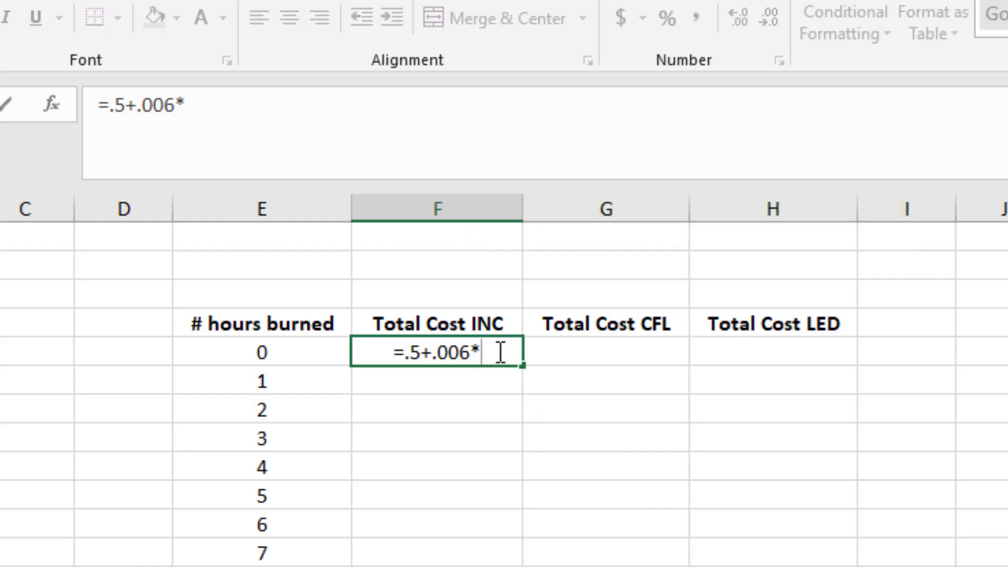
pyautogui.click(277, 351)
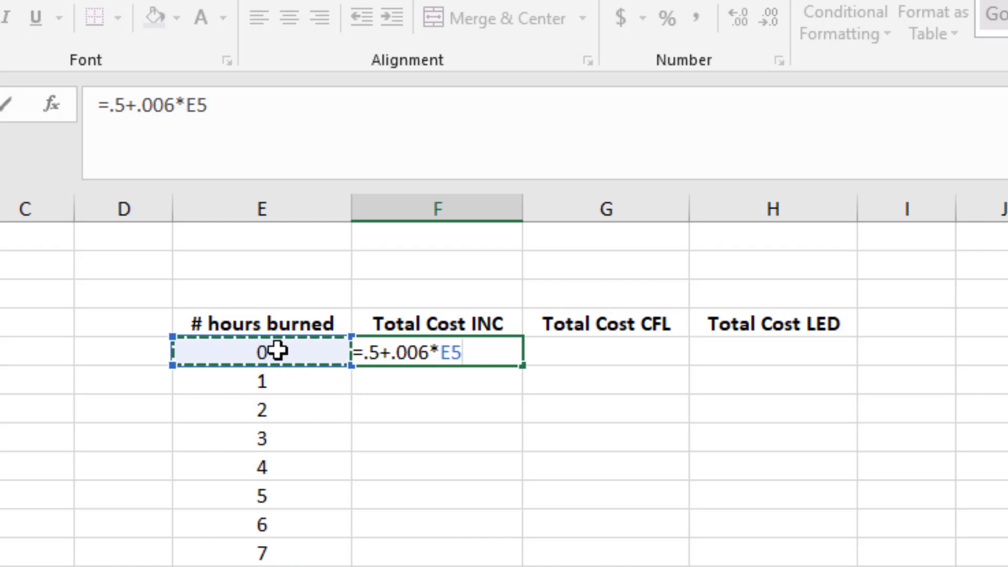
pyautogui.press('Return')
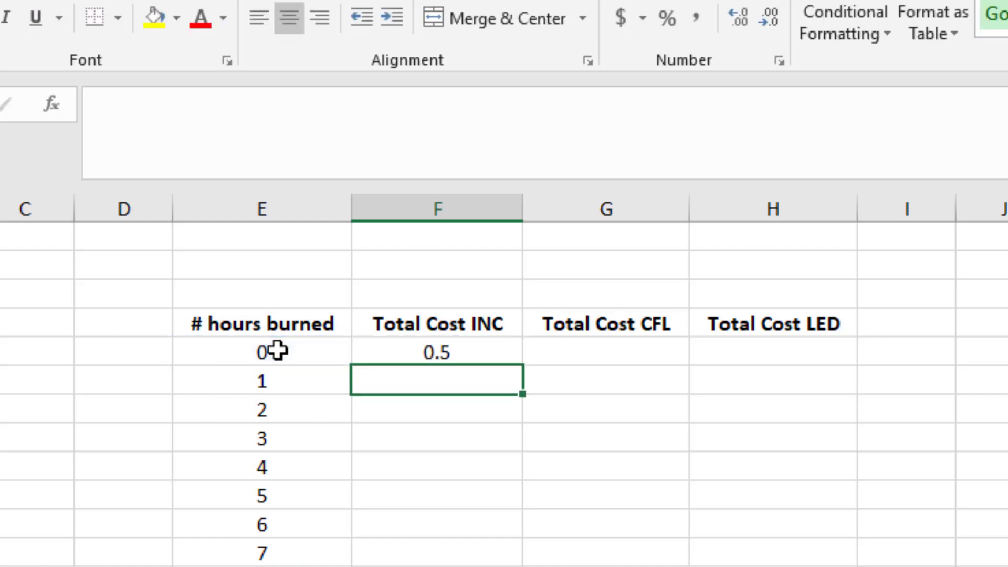
# Apply the dollar accounting number format to the total cost in cell F5.
pyautogui.click(476, 349)
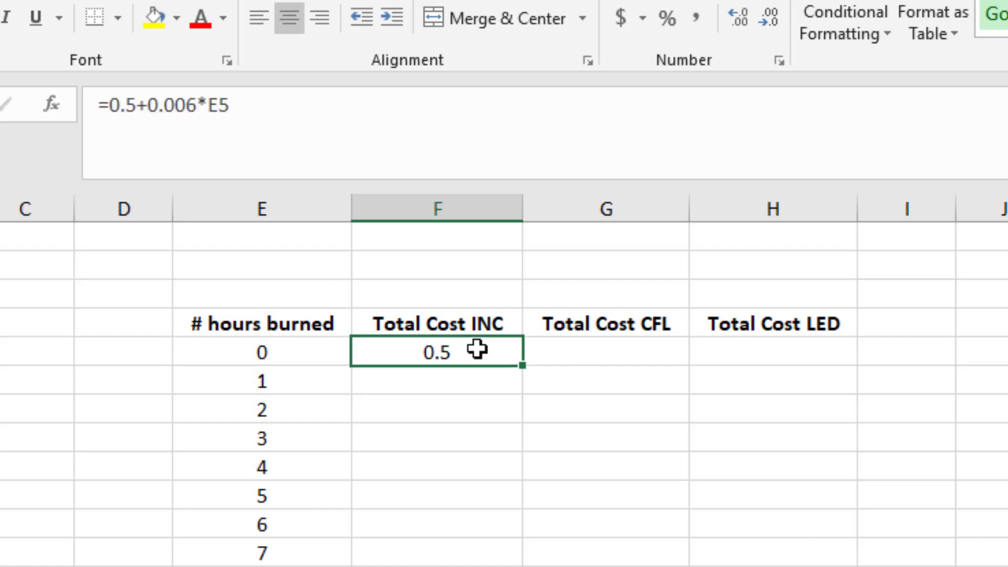
pyautogui.click(629, 20)
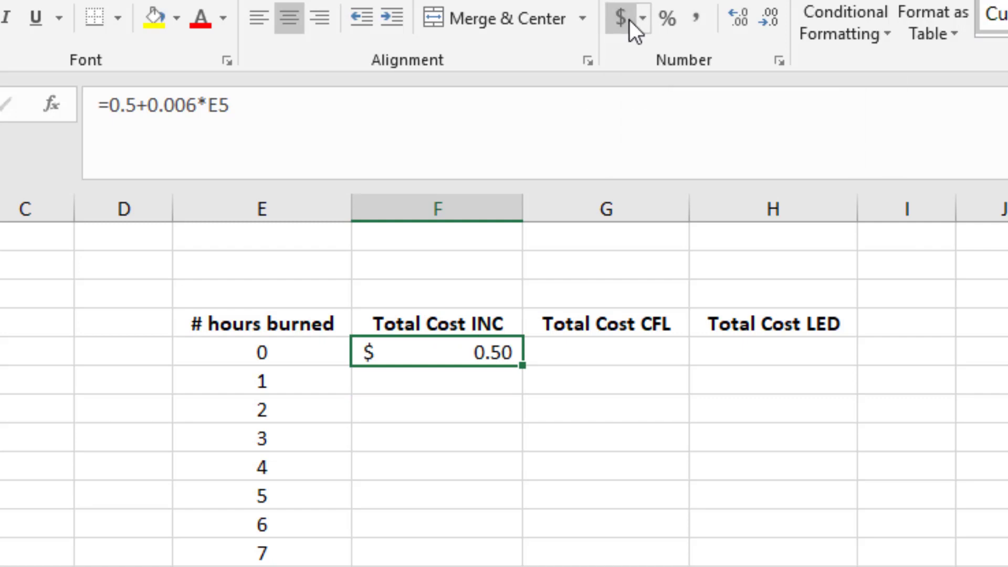
pyautogui.click(490, 463)
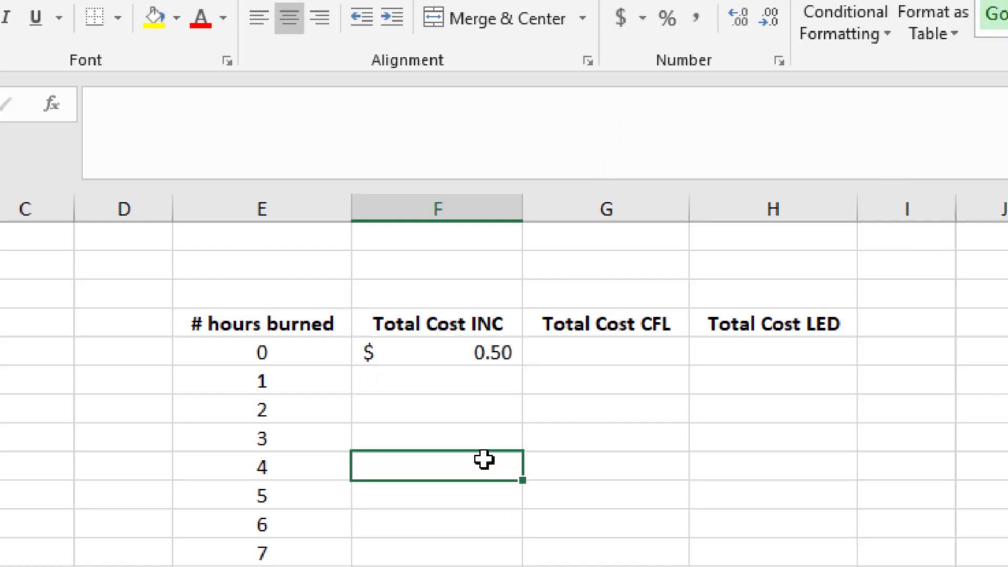
pyautogui.click(411, 351)
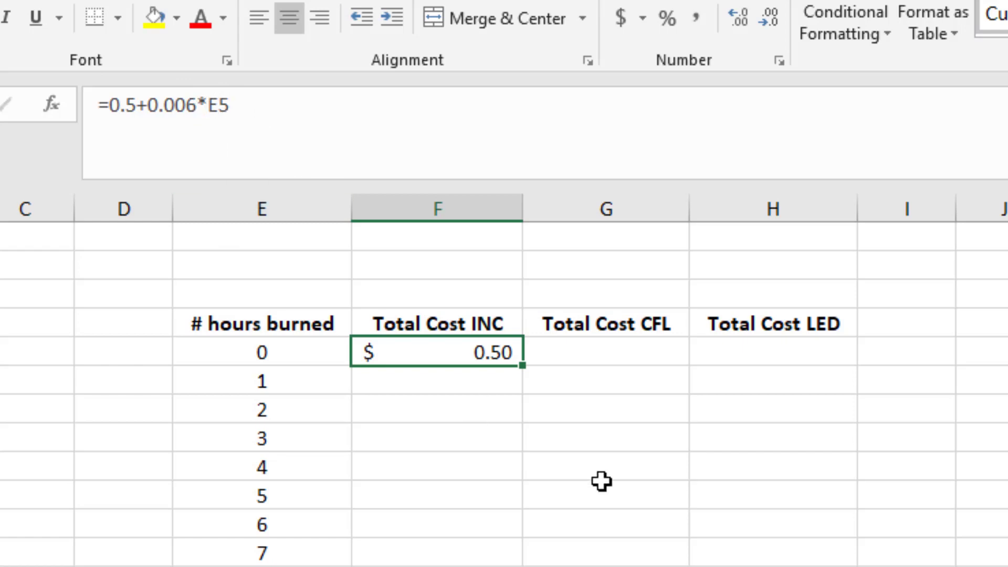
pyautogui.click(514, 455)
pyautogui.click(464, 348)
pyautogui.click(407, 474)
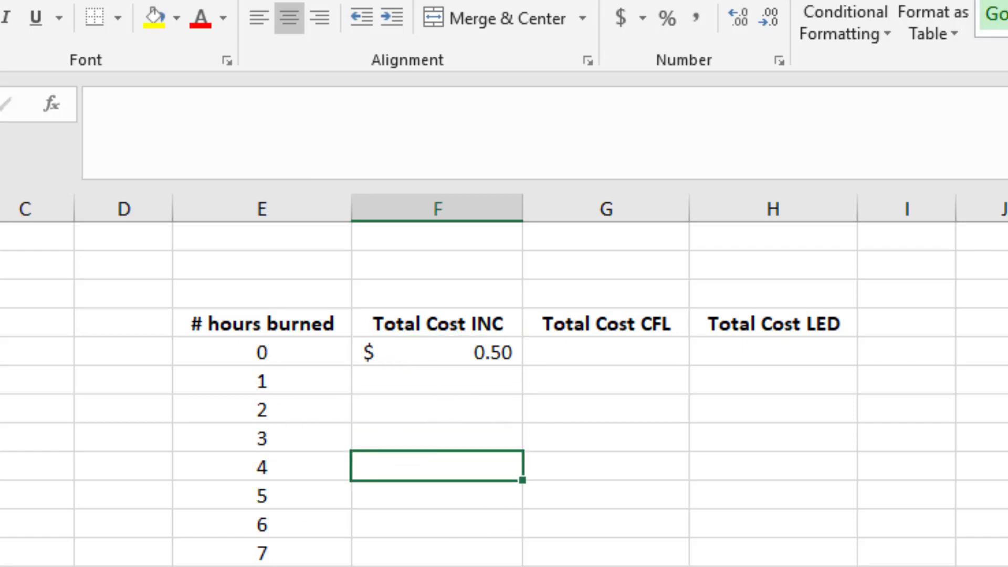
# Fill the Total Cost INC formula from cell F5 down one row to F6, and reselect F5.
pyautogui.click(441, 344)
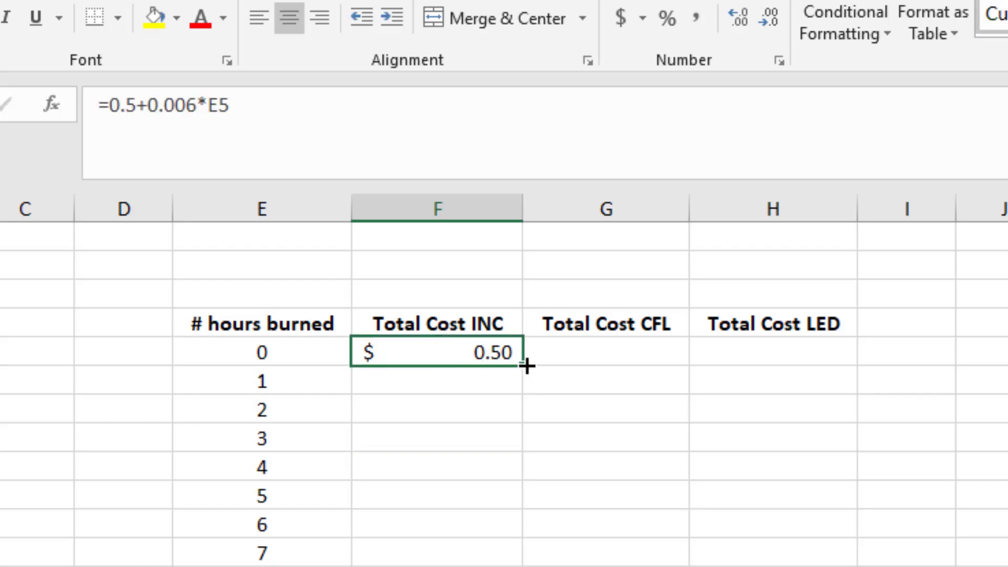
pyautogui.moveTo(526, 366); pyautogui.dragTo(519, 388)
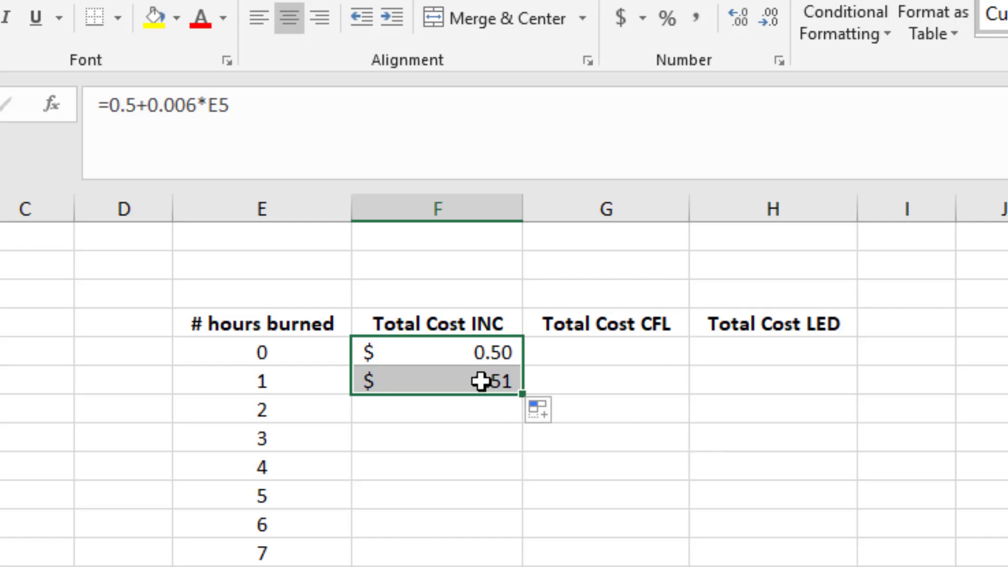
pyautogui.click(482, 359)
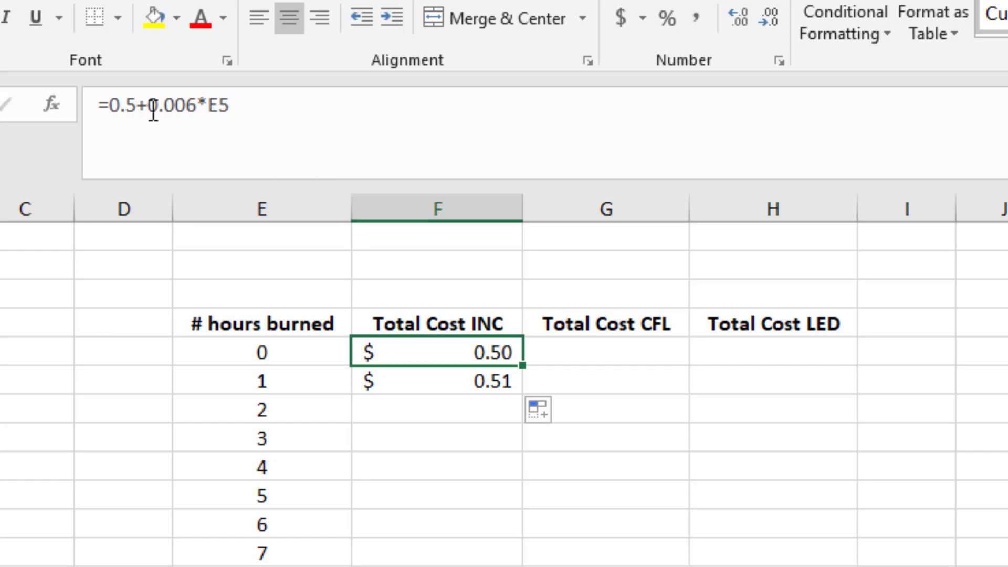
# Examine the hours reference in the Total Cost INC formula of cell F6 and fill that formula down to F7.
pyautogui.click(427, 389)
pyautogui.click(223, 105)
pyautogui.moveTo(223, 105); pyautogui.dragTo(211, 105)
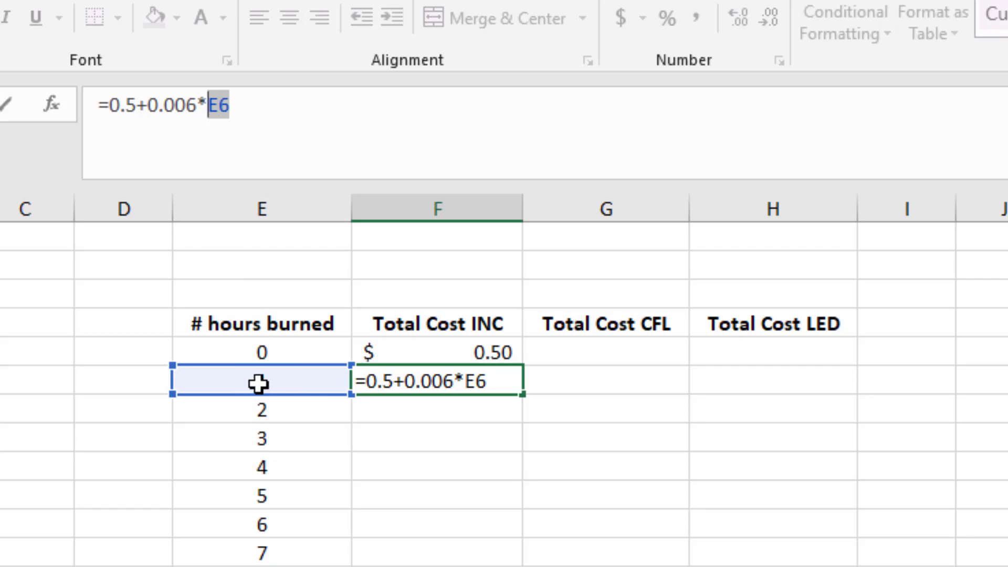
pyautogui.press('Return')
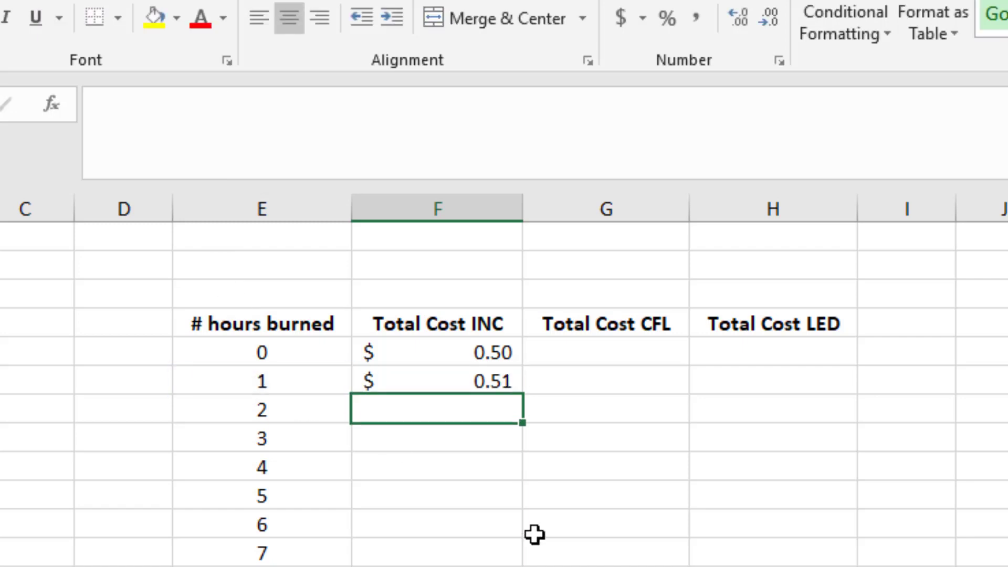
pyautogui.click(499, 391)
pyautogui.moveTo(521, 394); pyautogui.dragTo(522, 418)
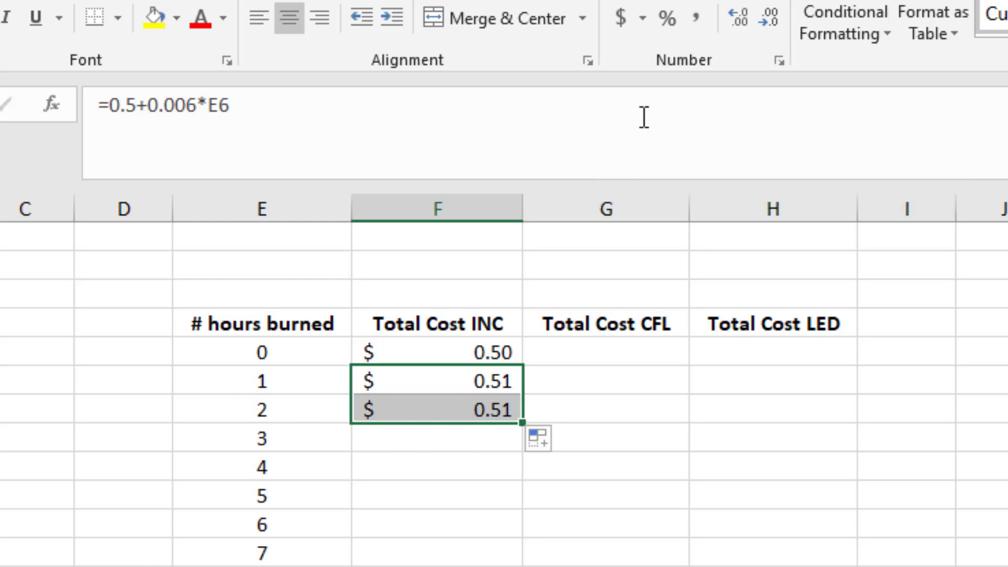
# Show the costs in F6 and F7 with four decimal places to check the rounding, and restore two decimals.
pyautogui.click(744, 16)
pyautogui.click(742, 17)
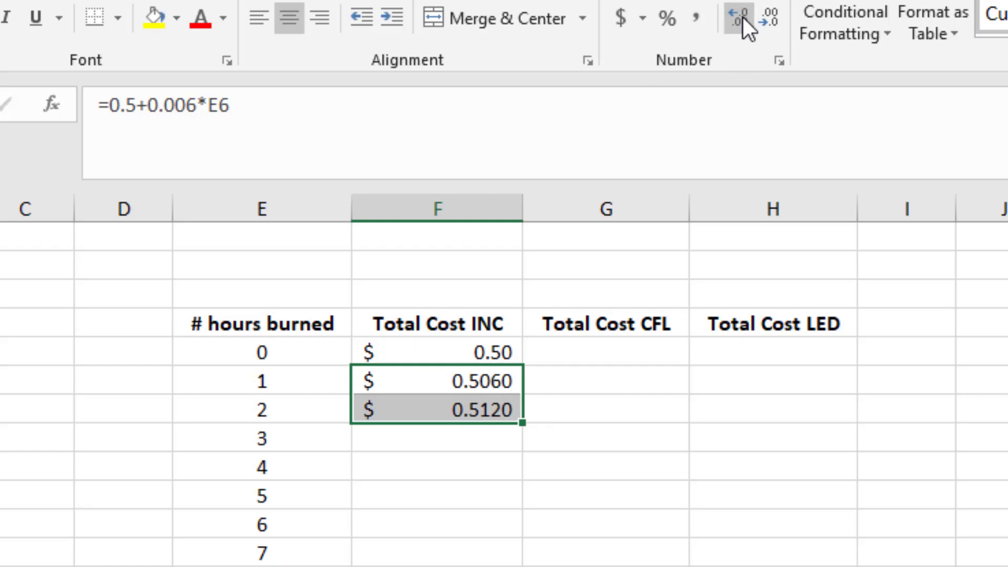
pyautogui.click(774, 24)
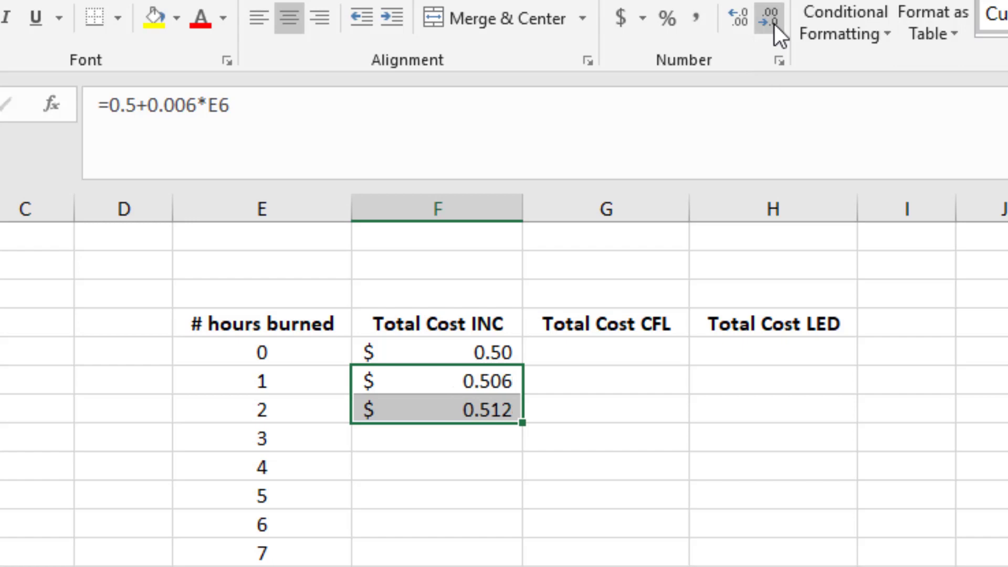
pyautogui.click(773, 24)
# Fill the Total Cost INC formula down column F through the row for 18 hours.
pyautogui.click(504, 473)
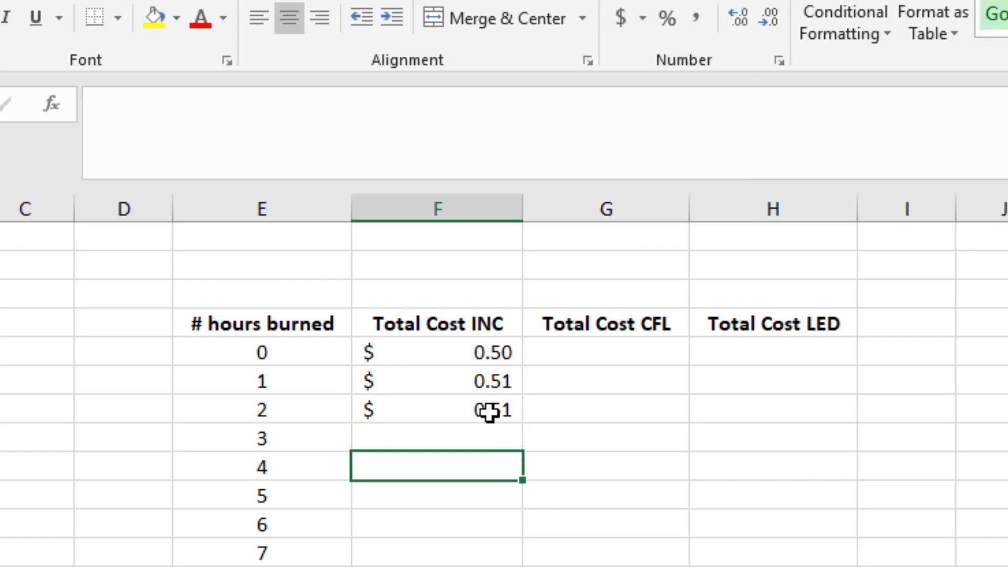
pyautogui.click(489, 412)
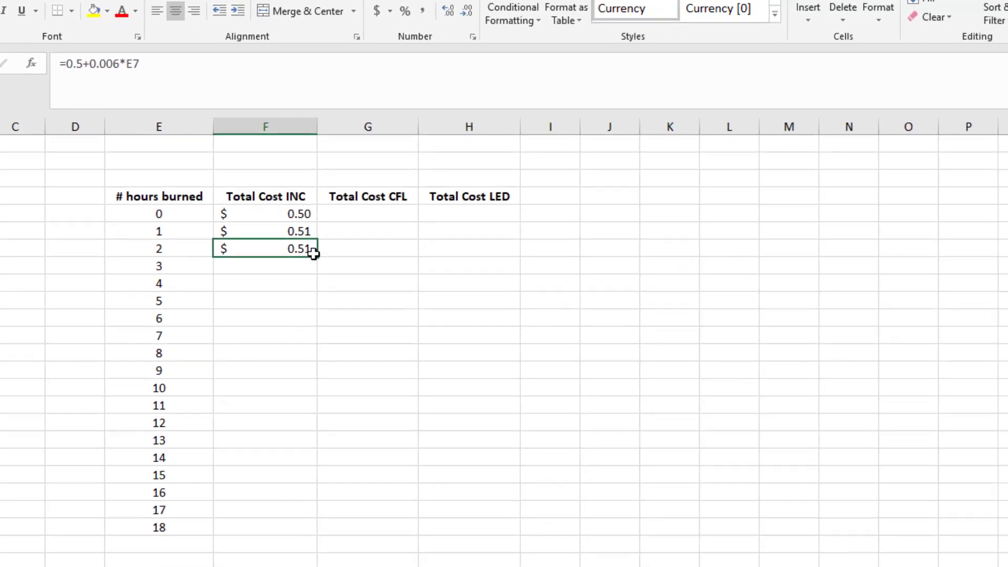
pyautogui.moveTo(312, 294); pyautogui.dragTo(309, 532)
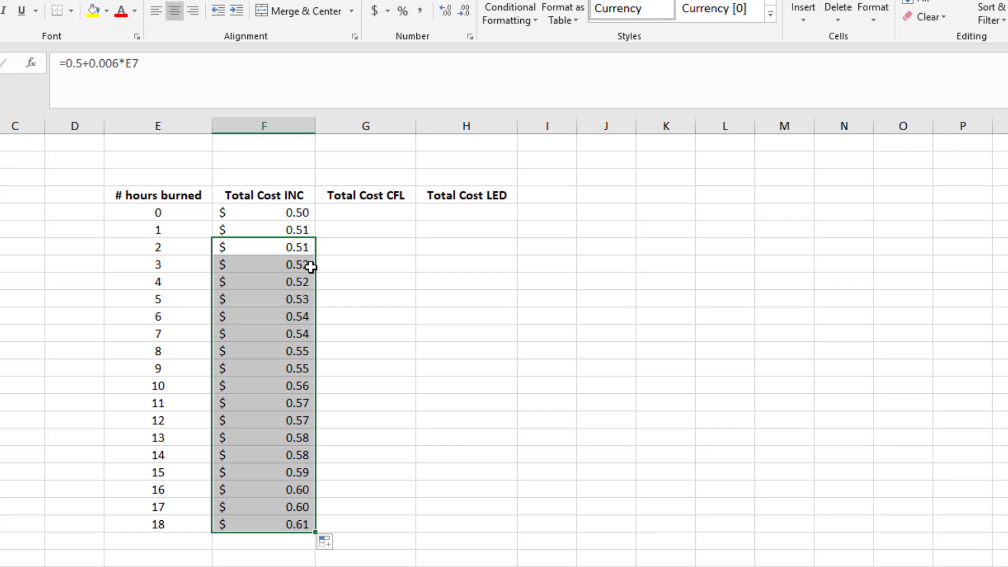
pyautogui.click(271, 211)
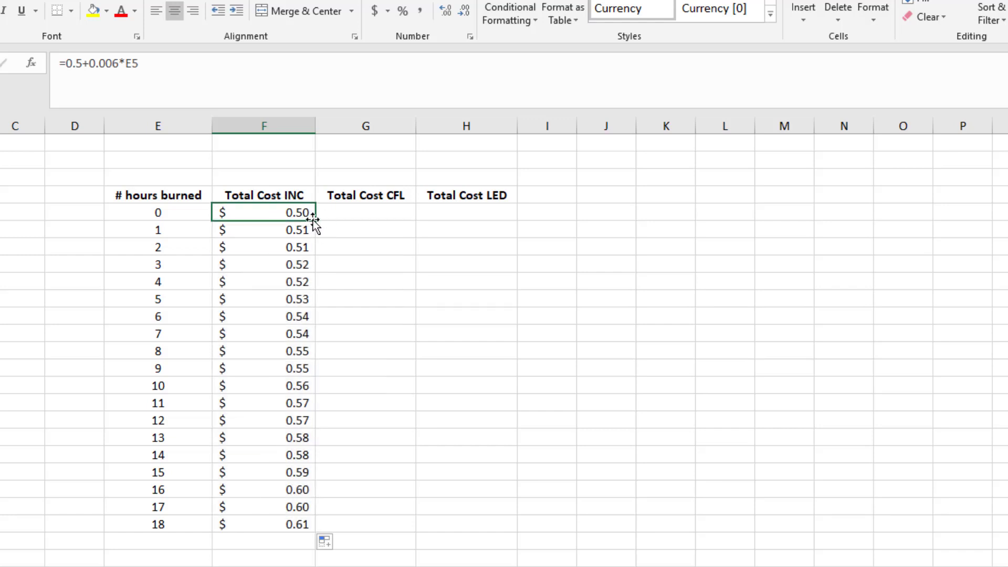
pyautogui.moveTo(313, 221)
pyautogui.mouseDown()
pyautogui.moveTo(326, 353)
pyautogui.moveTo(317, 525)
pyautogui.mouseUp()
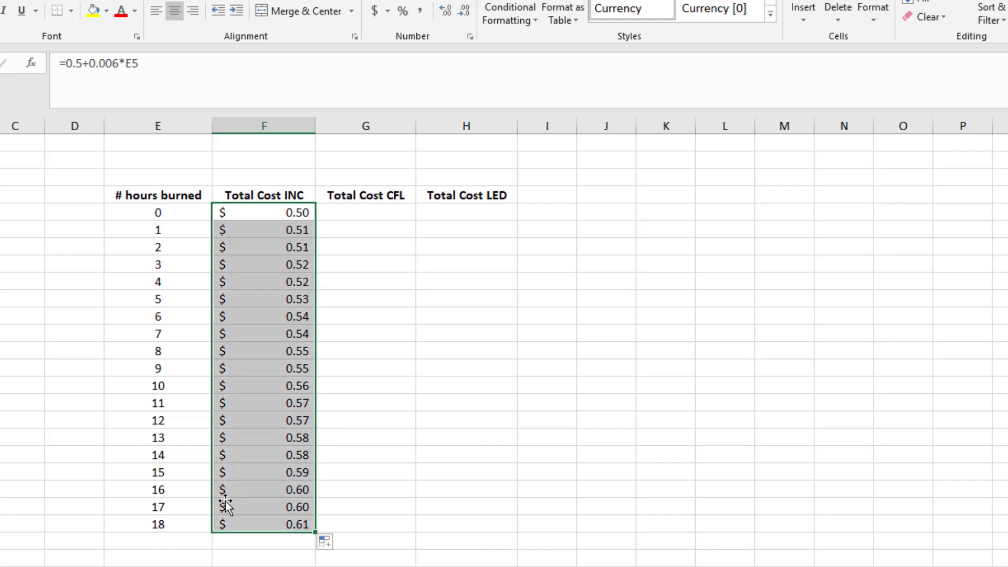
# Extend the # hours burned series in column E down to 206 hours.
pyautogui.click(163, 490)
pyautogui.keyDown('shift'); pyautogui.click(162, 517); pyautogui.keyUp('shift')
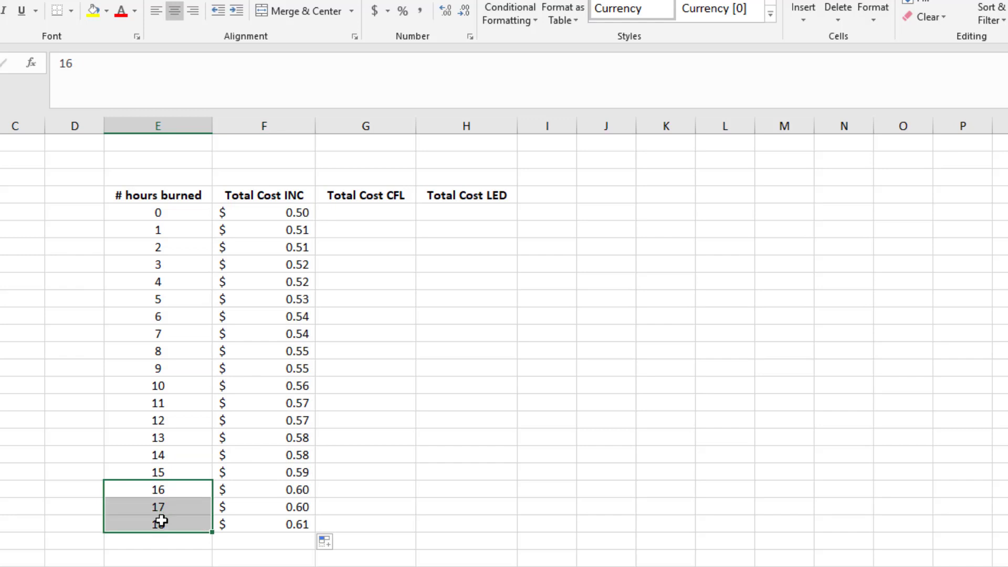
pyautogui.moveTo(157, 212); pyautogui.dragTo(198, 527)
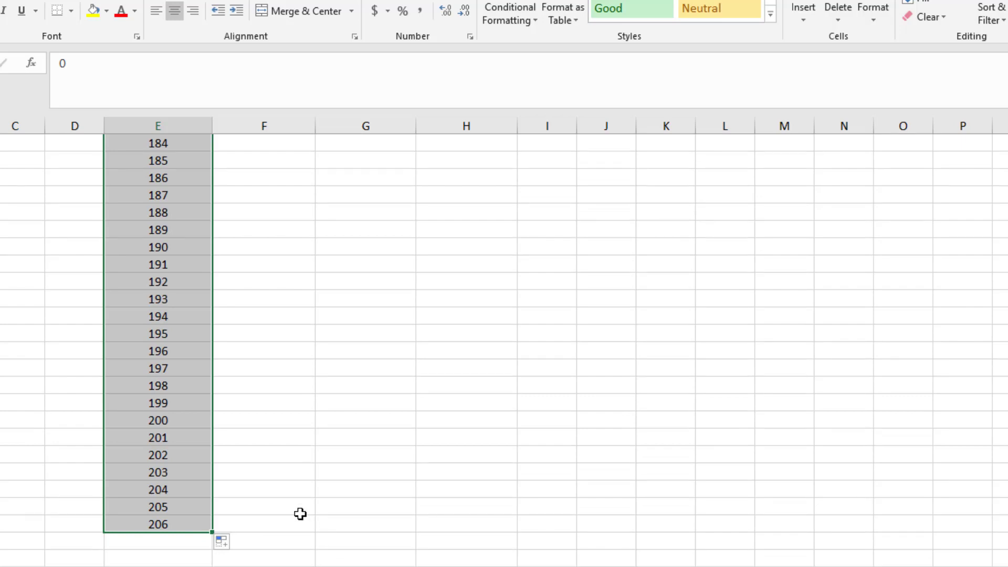
pyautogui.scroll(20, 300, 514)
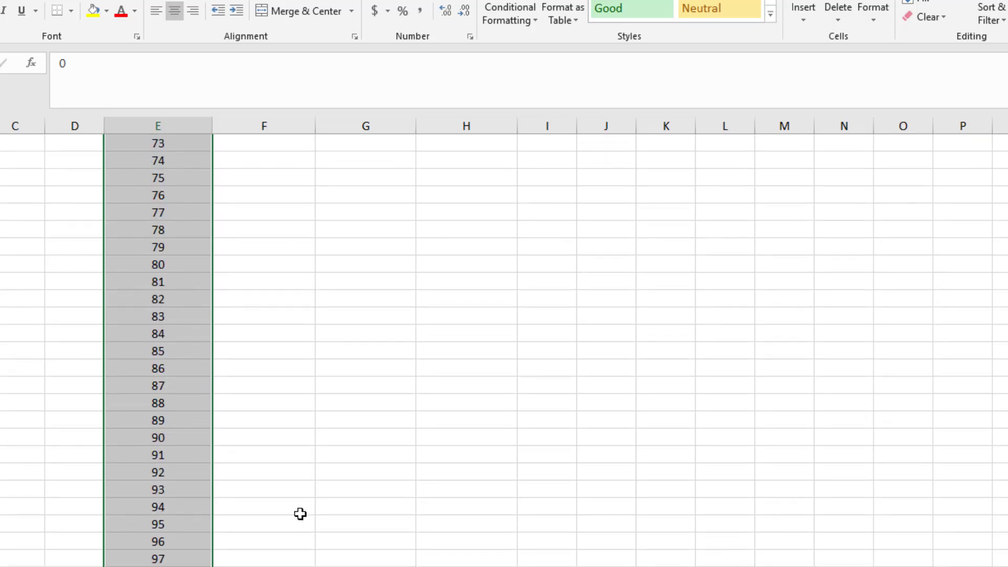
pyautogui.scroll(20, 300, 513)
# Fill the Total Cost INC formula from F23 down through the 206-hour row and check the cost for 100 hours.
pyautogui.click(303, 523)
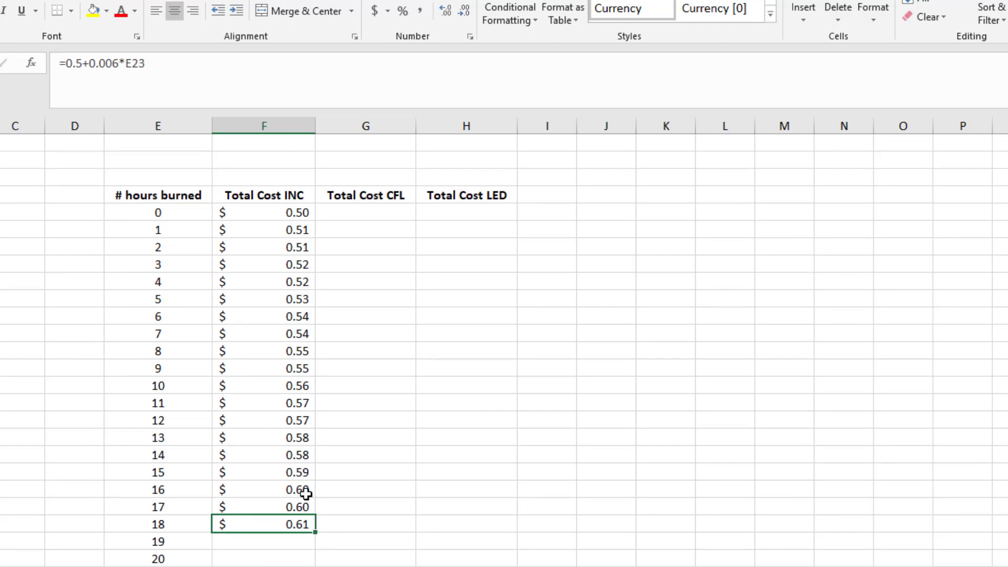
pyautogui.moveTo(314, 534)
pyautogui.mouseDown()
pyautogui.moveTo(314, 564)
pyautogui.moveTo(310, 551)
pyautogui.mouseUp()
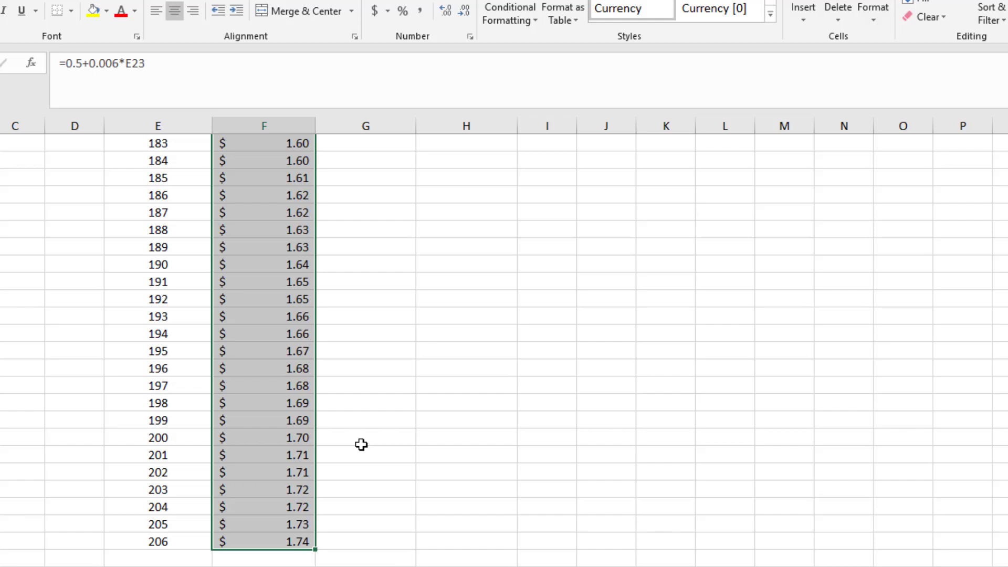
pyautogui.scroll(19, 361, 444)
pyautogui.scroll(13, 361, 445)
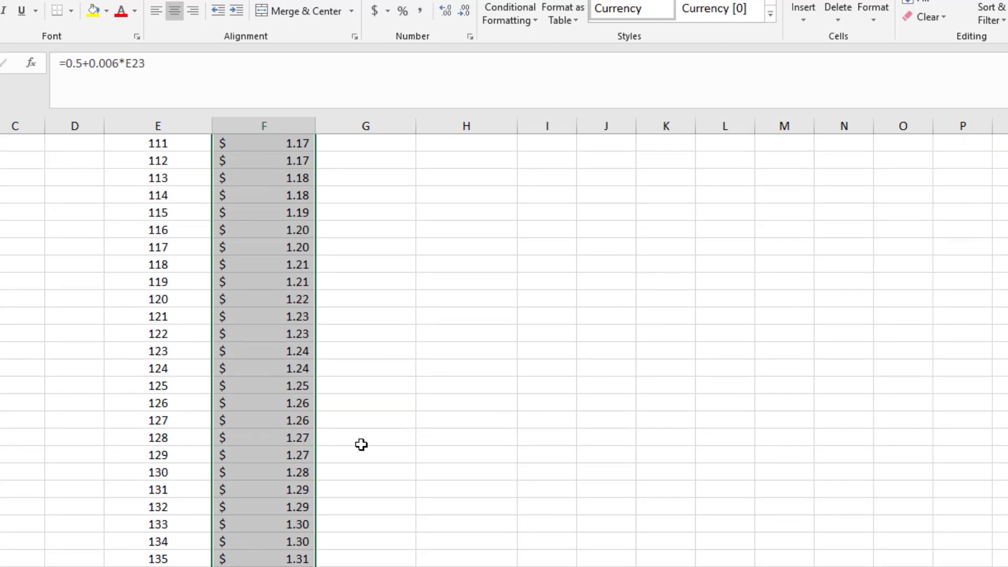
pyautogui.click(303, 369)
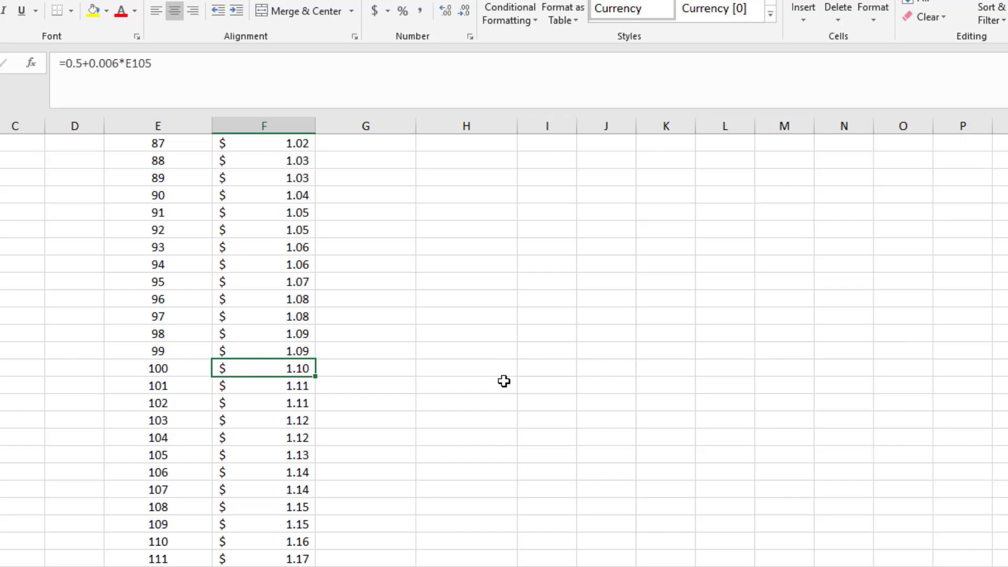
pyautogui.scroll(20, 504, 379)
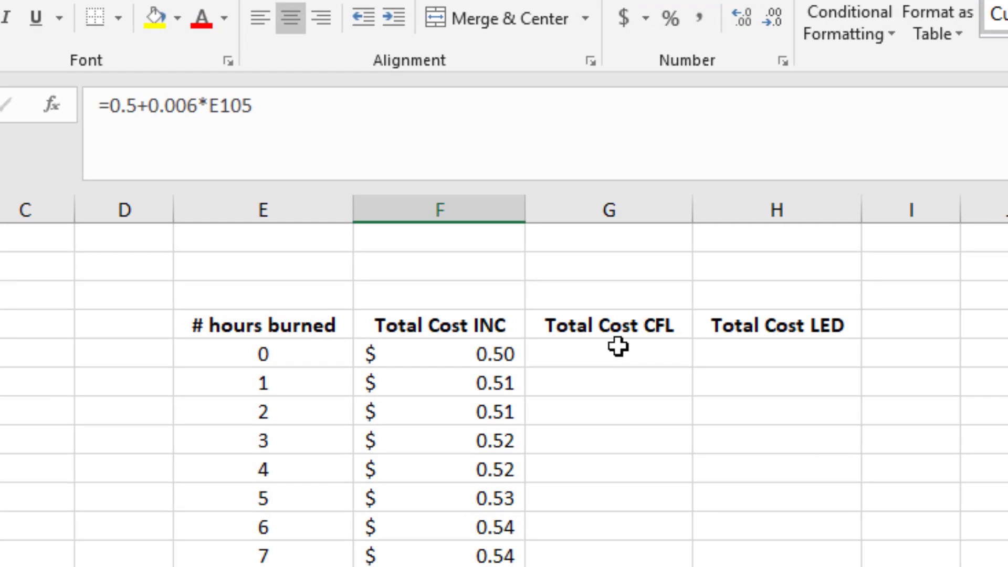
# Enter the formula =3+0.0014*E5 in cell G5 for the total CFL cost, referencing the hours cell.
pyautogui.click(372, 209)
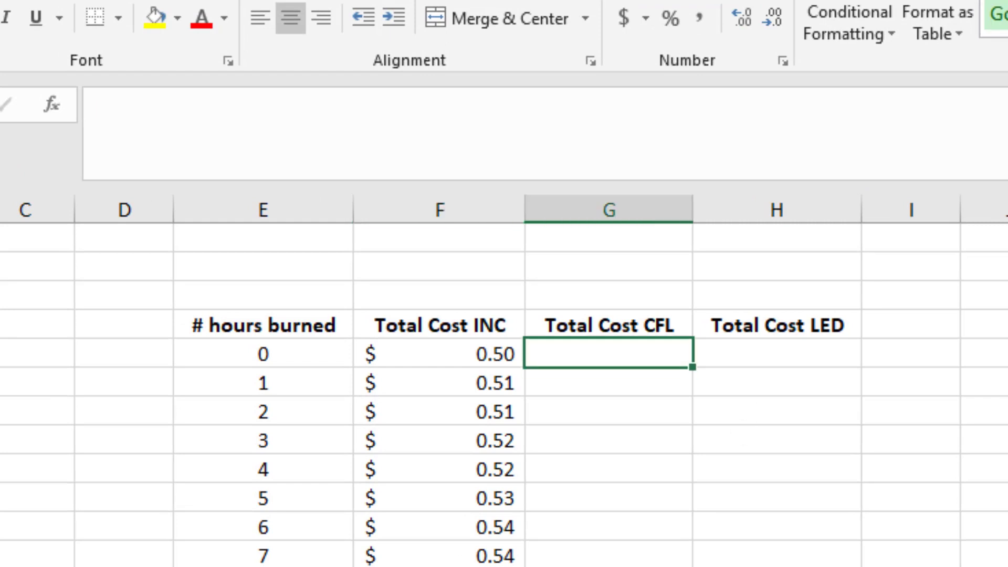
pyautogui.click(438, 354)
pyautogui.click(609, 354)
pyautogui.write('=')
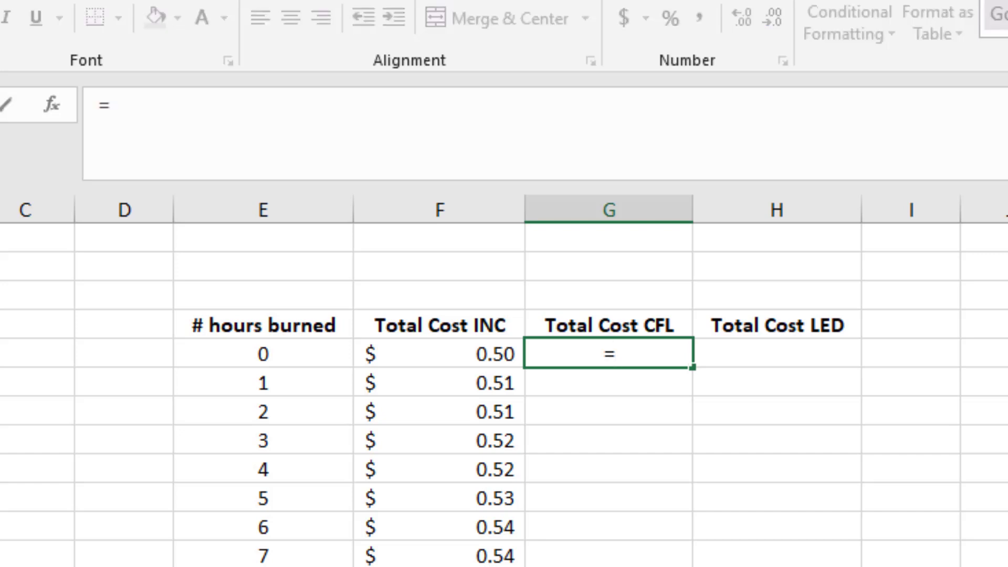
pyautogui.write('3+')
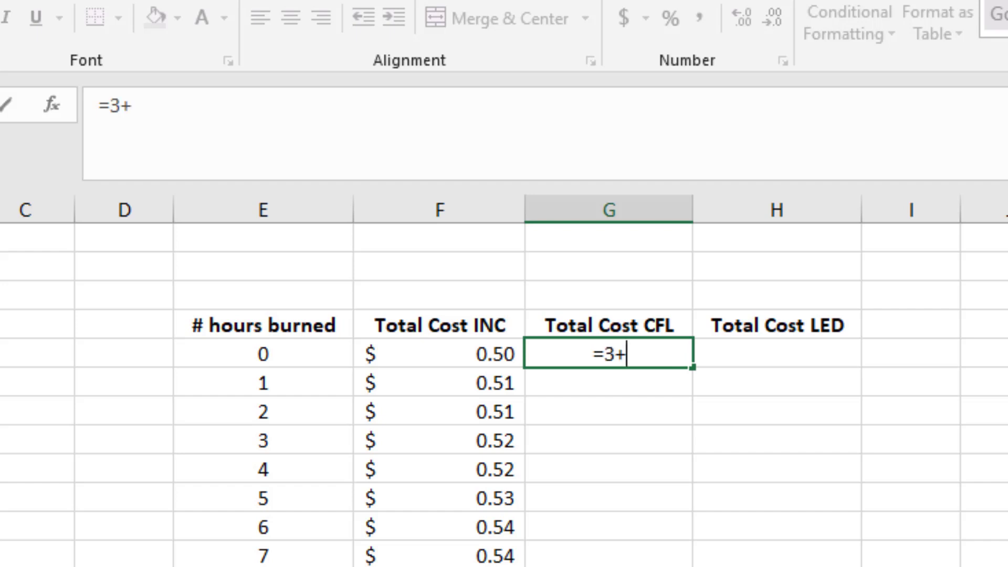
pyautogui.write('0.0014')
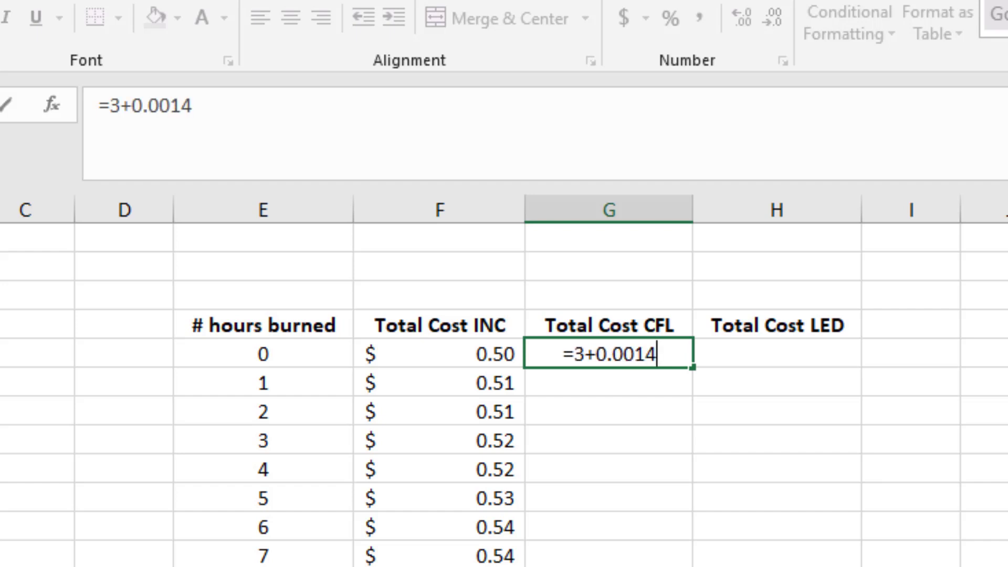
pyautogui.write('*')
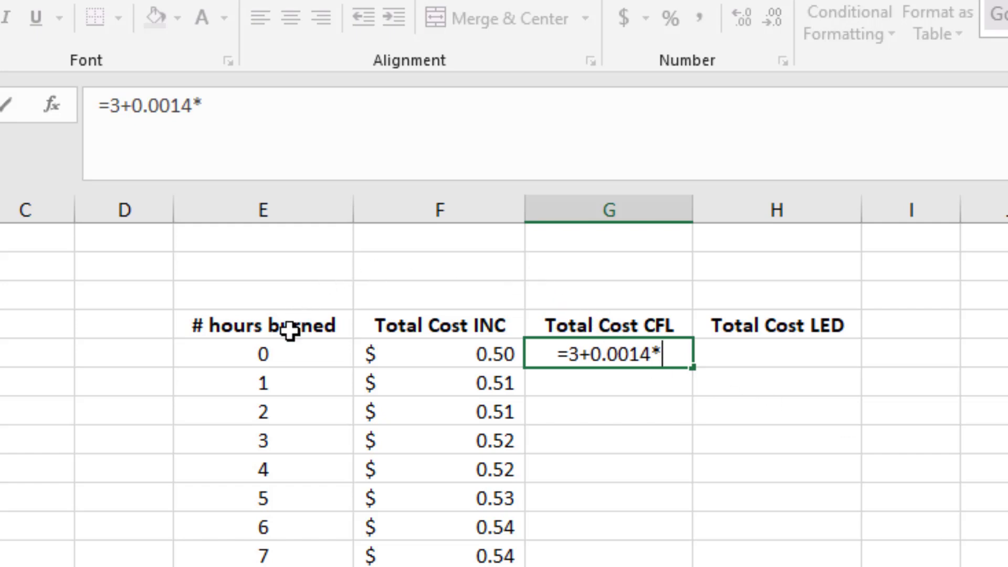
pyautogui.click(271, 352)
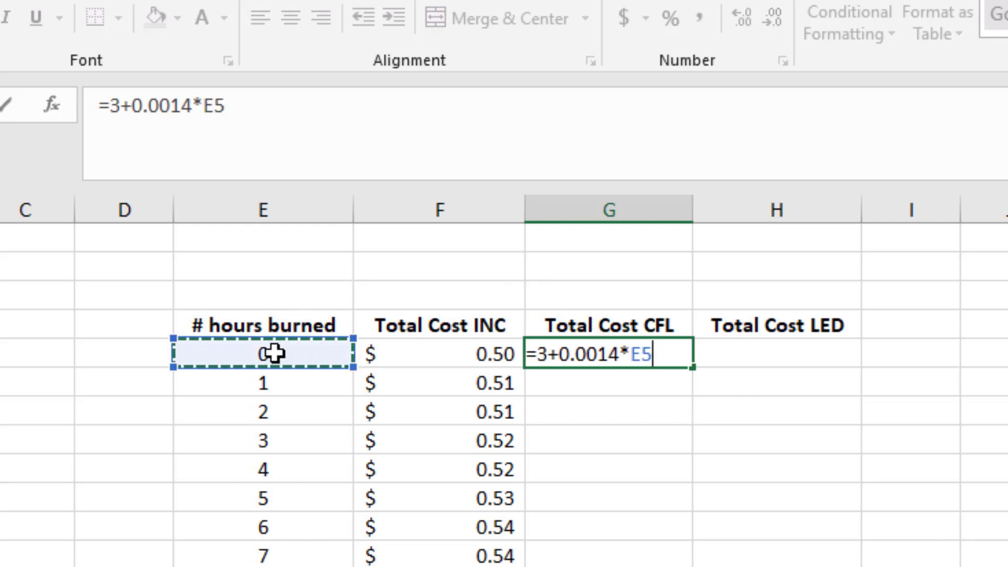
pyautogui.press('Return')
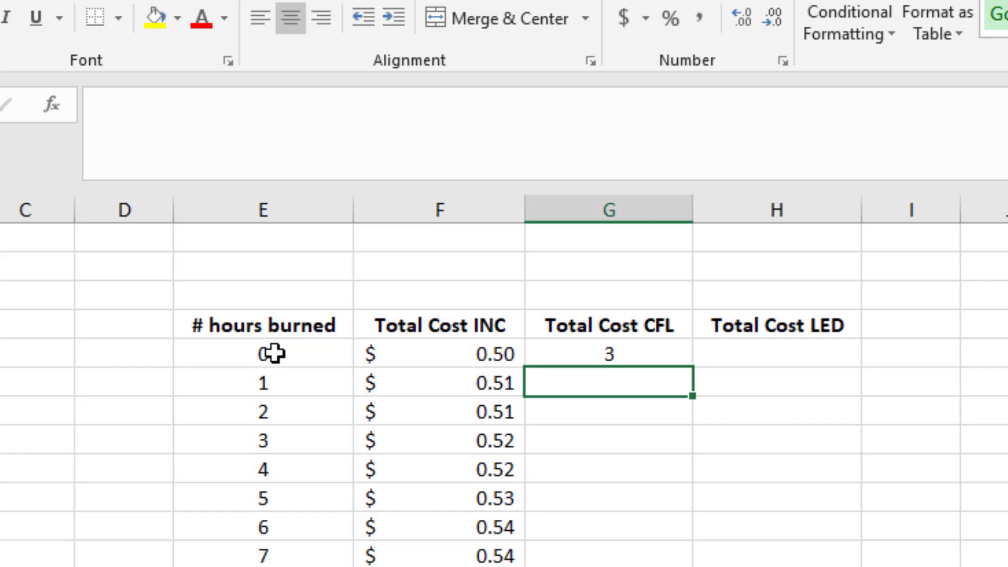
# Apply the dollar accounting number format to G5 and fill its formula down through the row for 20 hours.
pyautogui.click(588, 348)
pyautogui.click(631, 19)
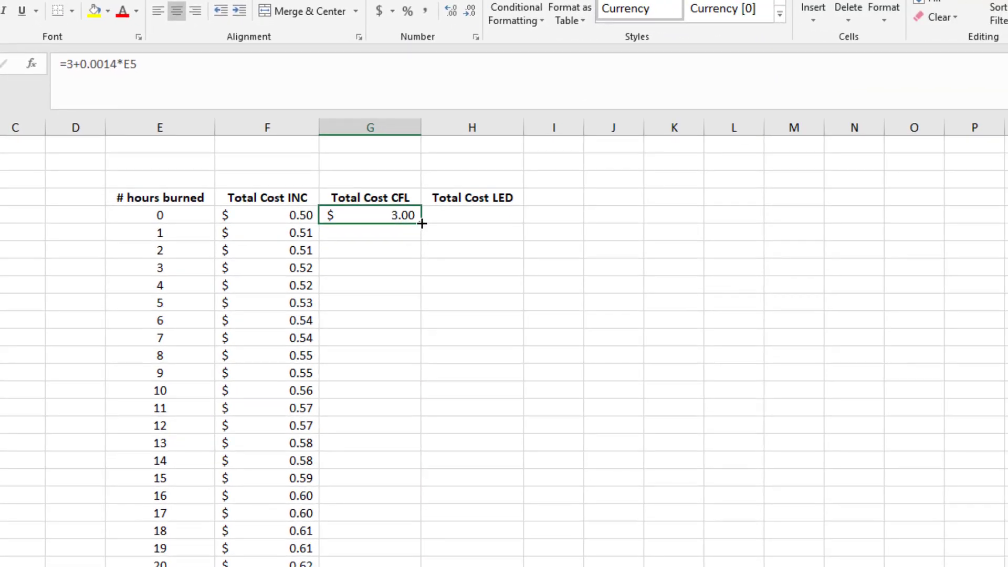
pyautogui.moveTo(422, 223); pyautogui.dragTo(392, 560)
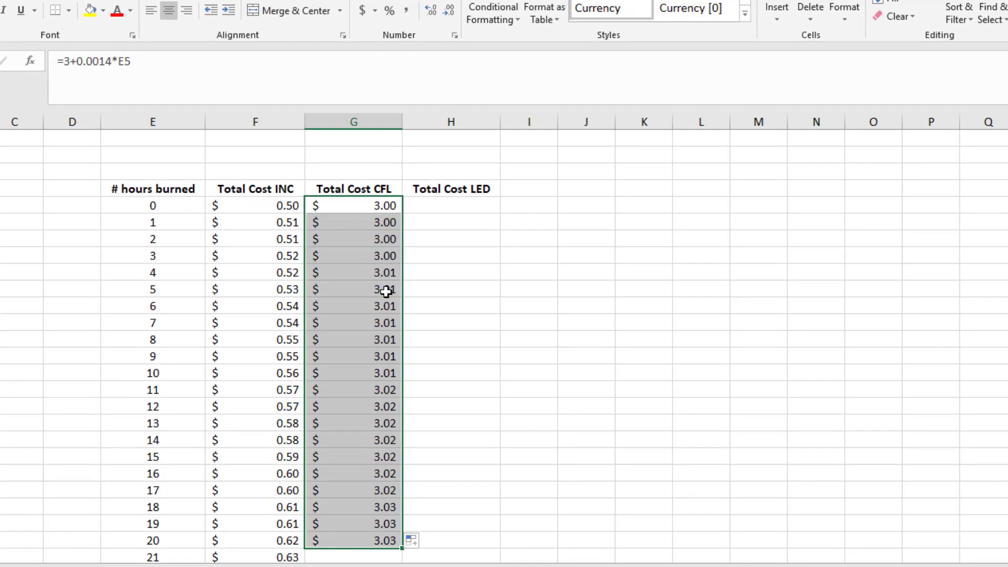
# Show the CFL cost for 10 hours with three decimals to check the rounding, and restore two decimals.
pyautogui.click(362, 207)
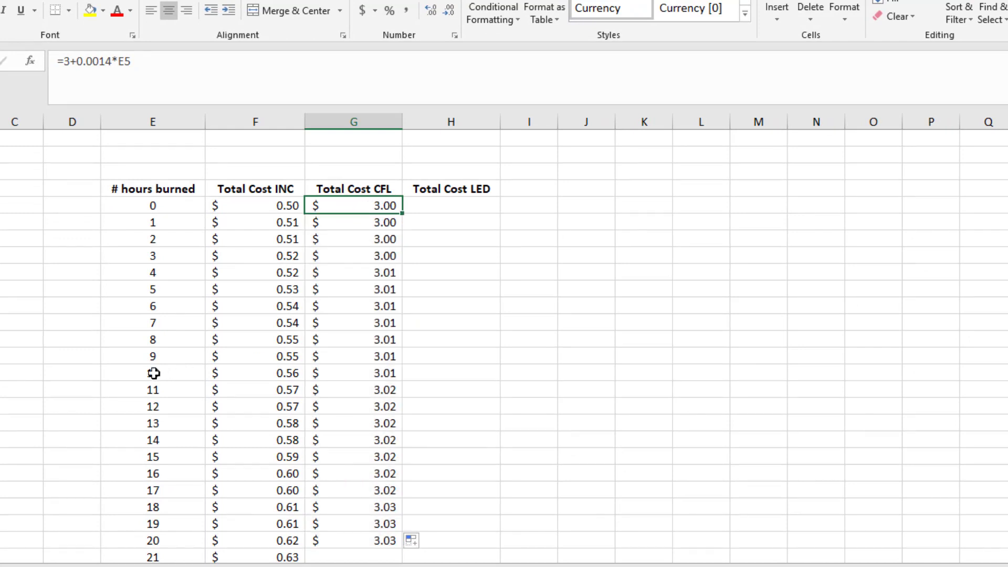
pyautogui.click(366, 373)
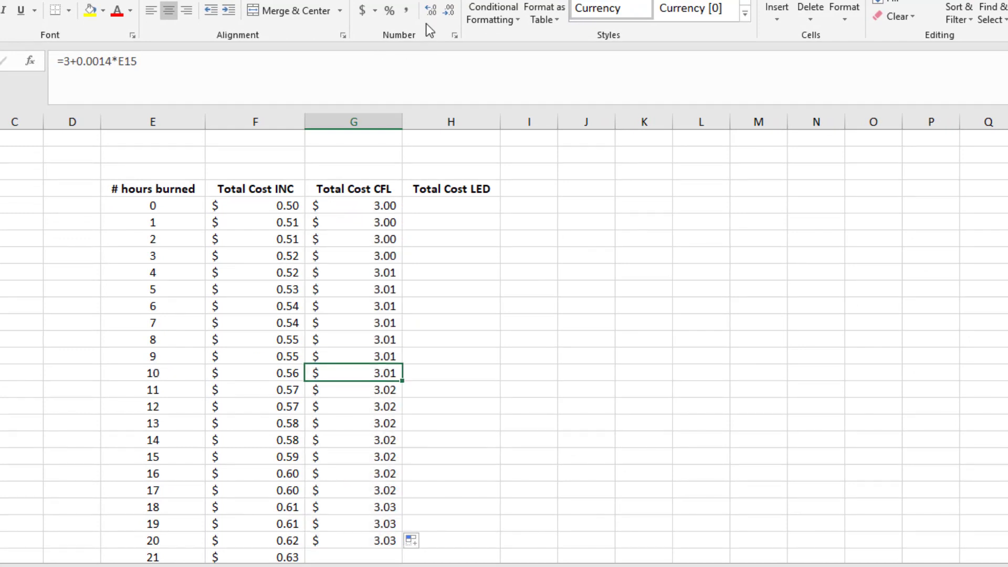
pyautogui.click(433, 11)
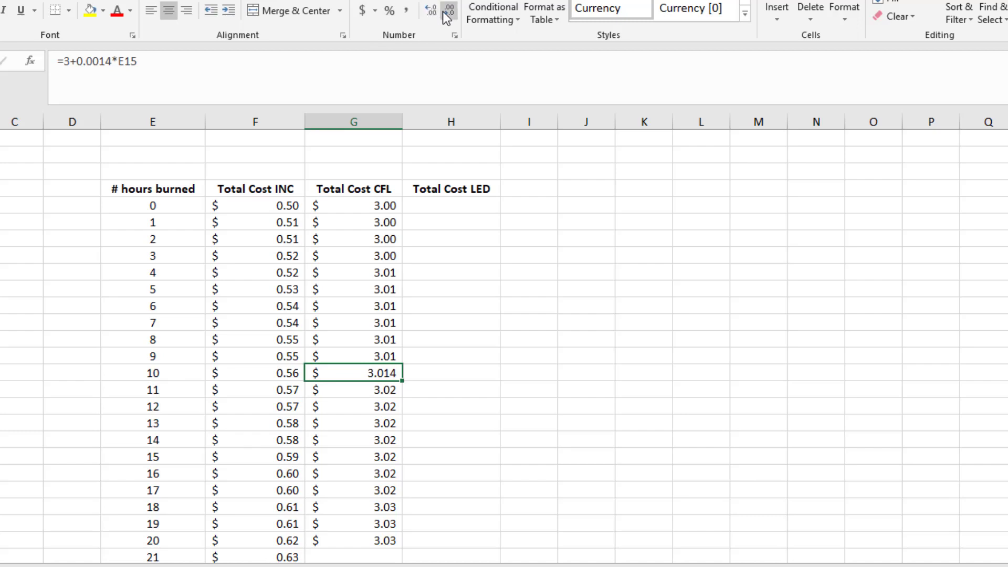
pyautogui.click(448, 11)
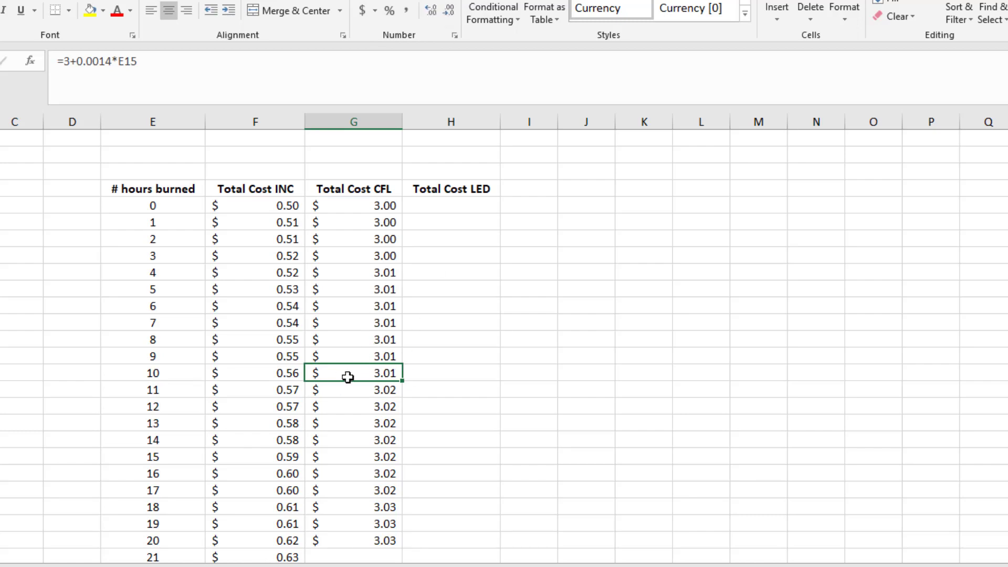
# Fill the Total Cost CFL formula from G15 down through the row for 206 hours.
pyautogui.scroll(-1, 348, 377)
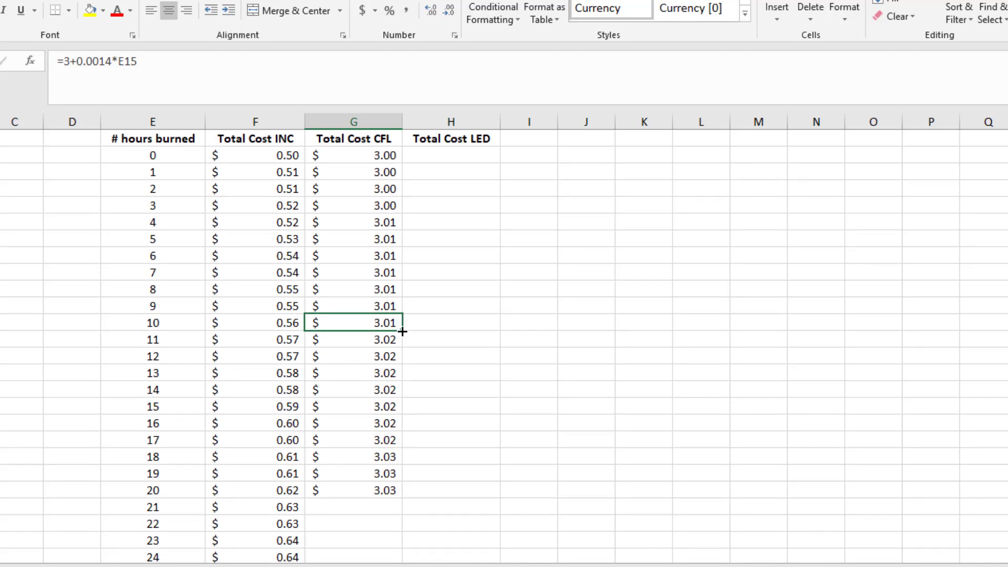
pyautogui.moveTo(403, 331); pyautogui.dragTo(351, 528)
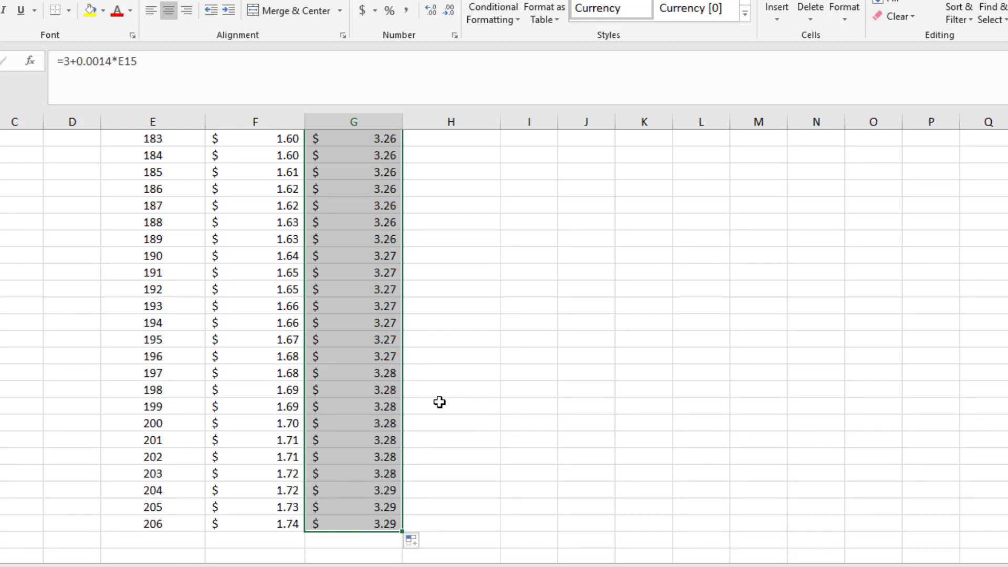
pyautogui.scroll(20, 439, 402)
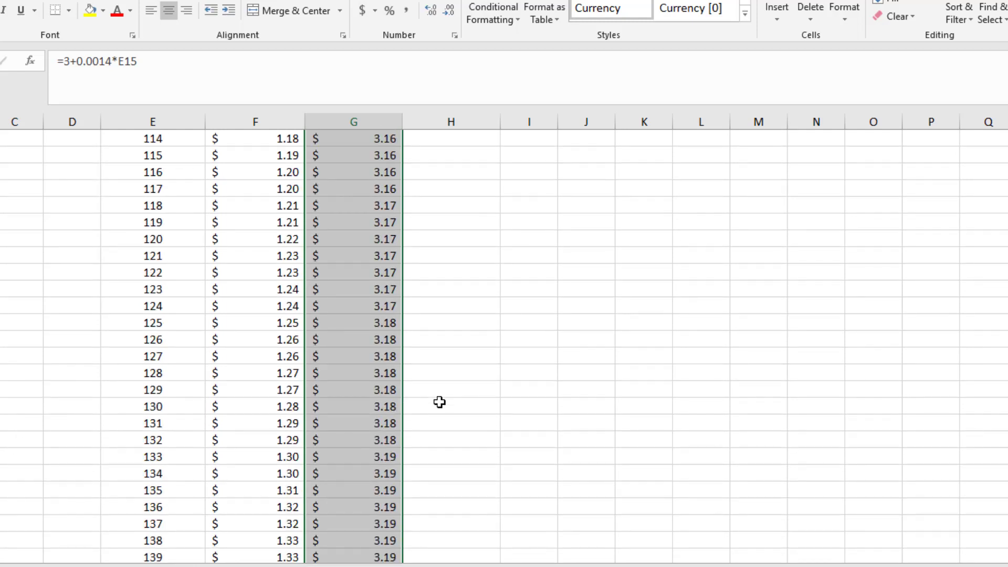
pyautogui.scroll(5, 440, 401)
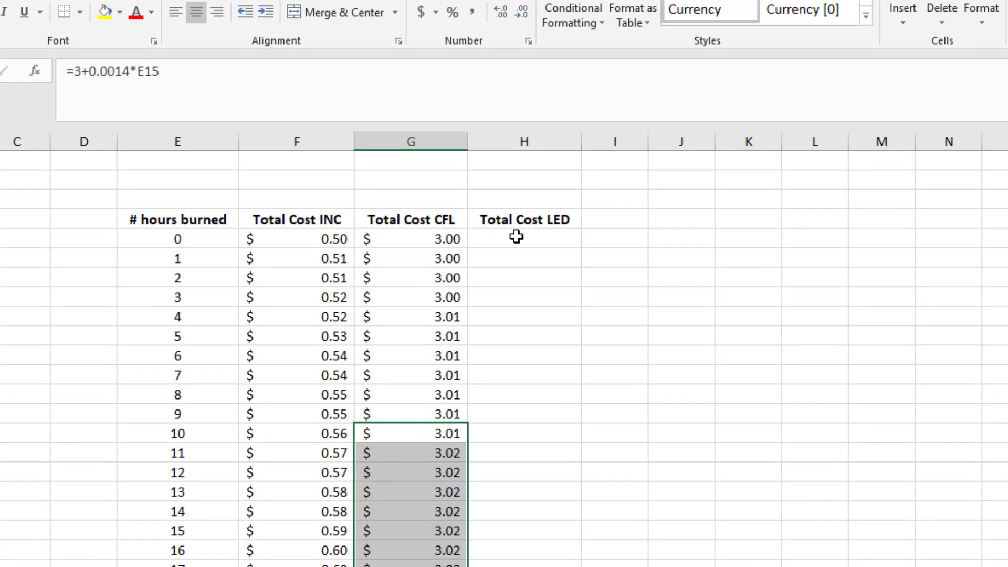
# Enter the formula =5+0.001*E5 in cell H5 for the total LED cost, referencing the hours cell.
pyautogui.click(446, 205)
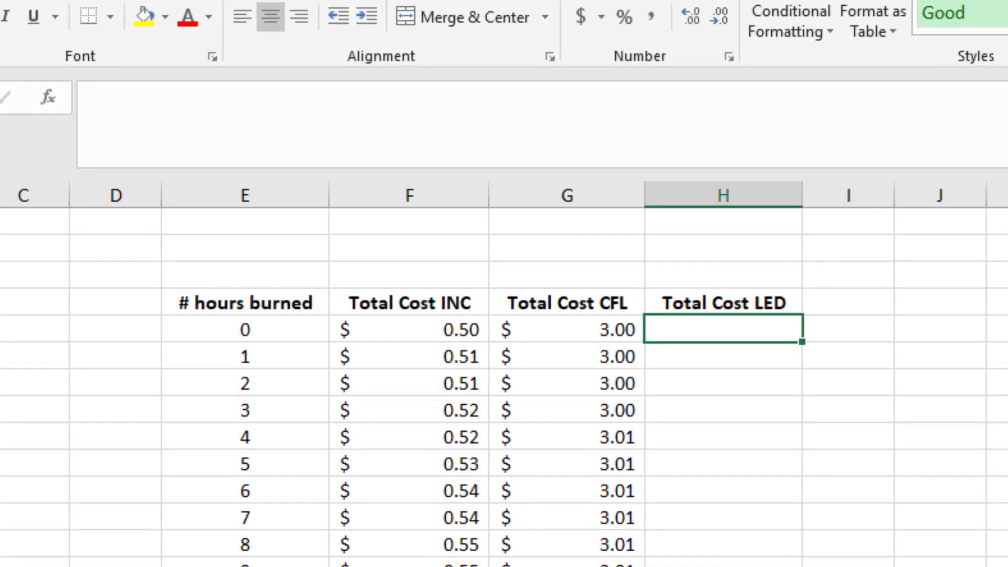
pyautogui.write('=')
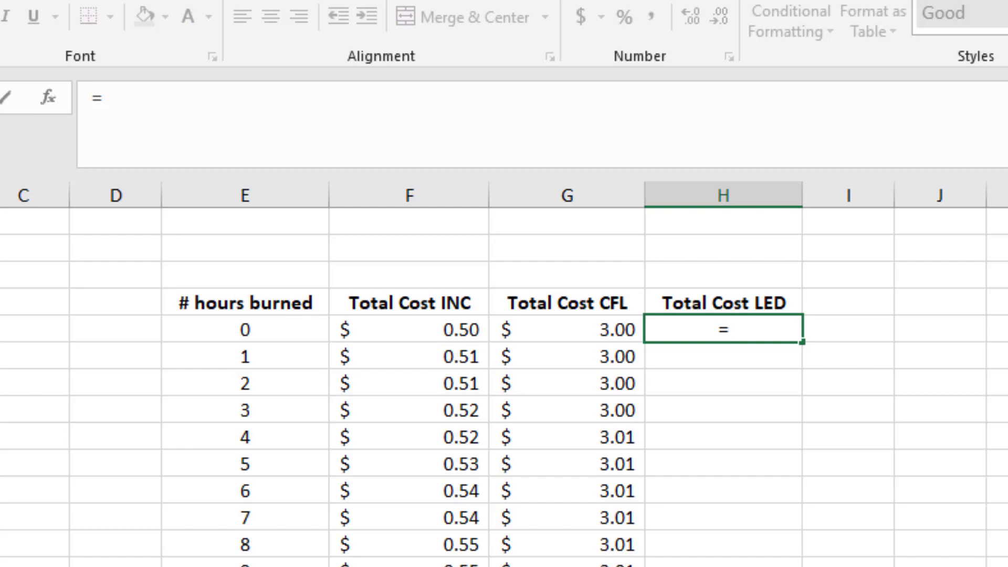
pyautogui.write('5+0.')
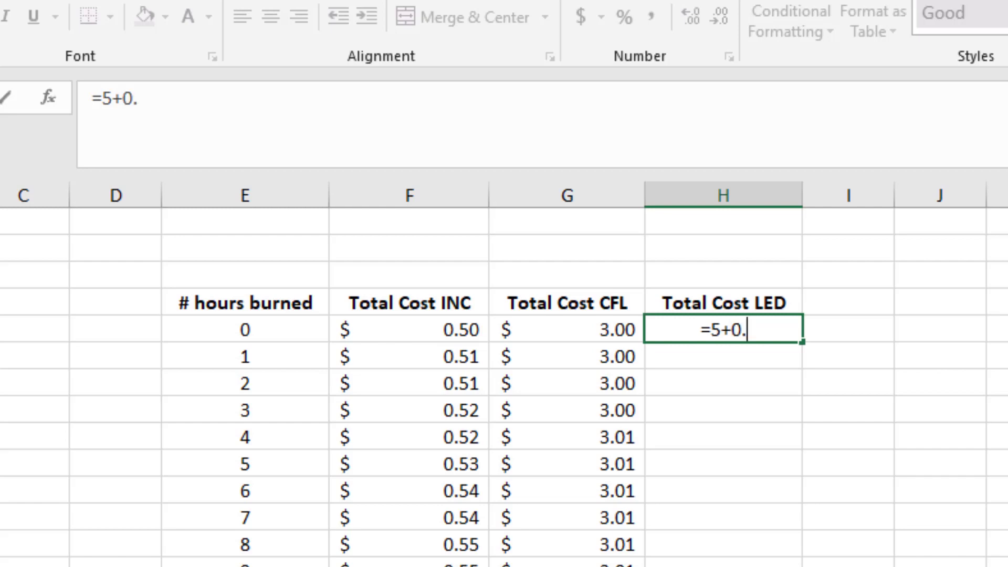
pyautogui.write('001')
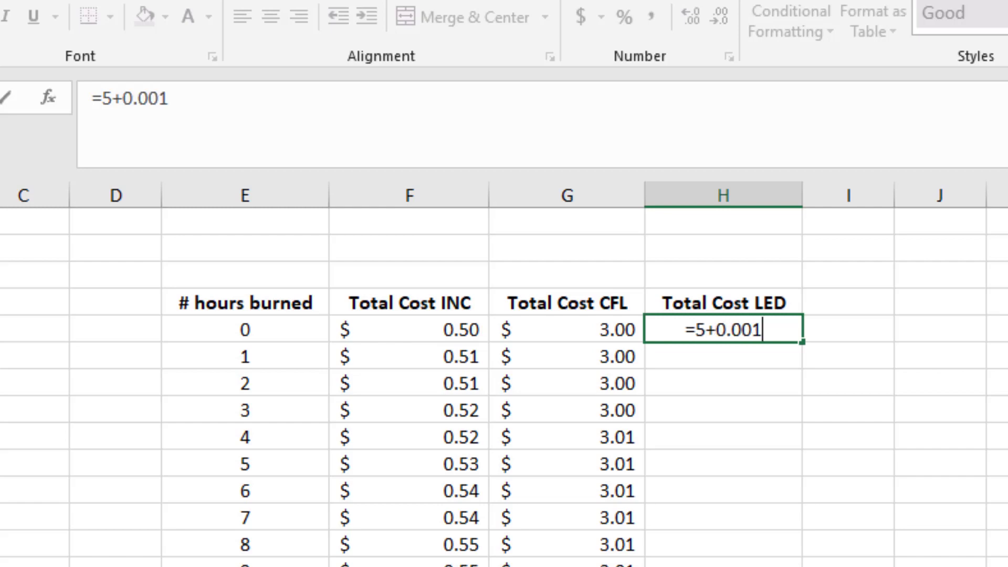
pyautogui.write('*')
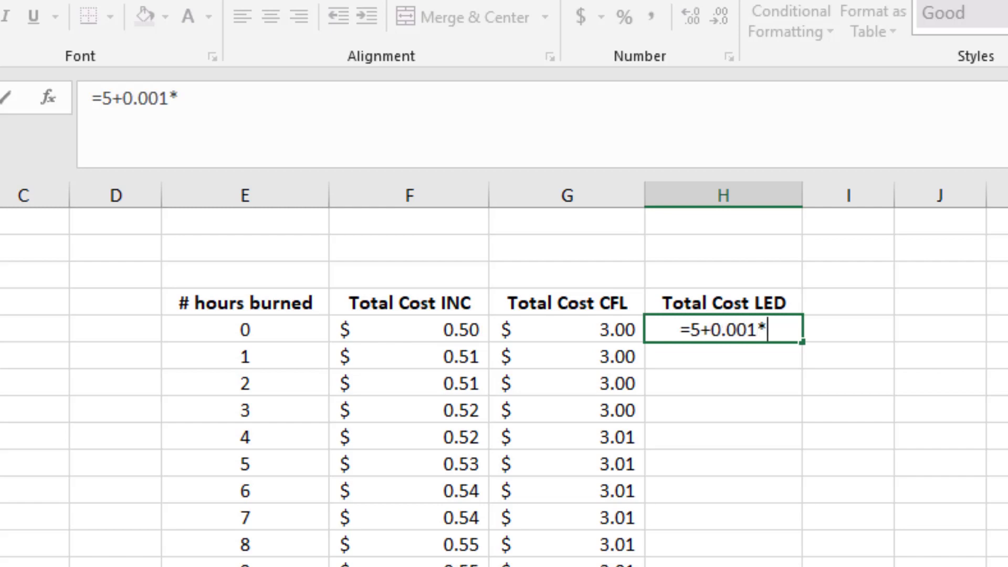
pyautogui.click(277, 328)
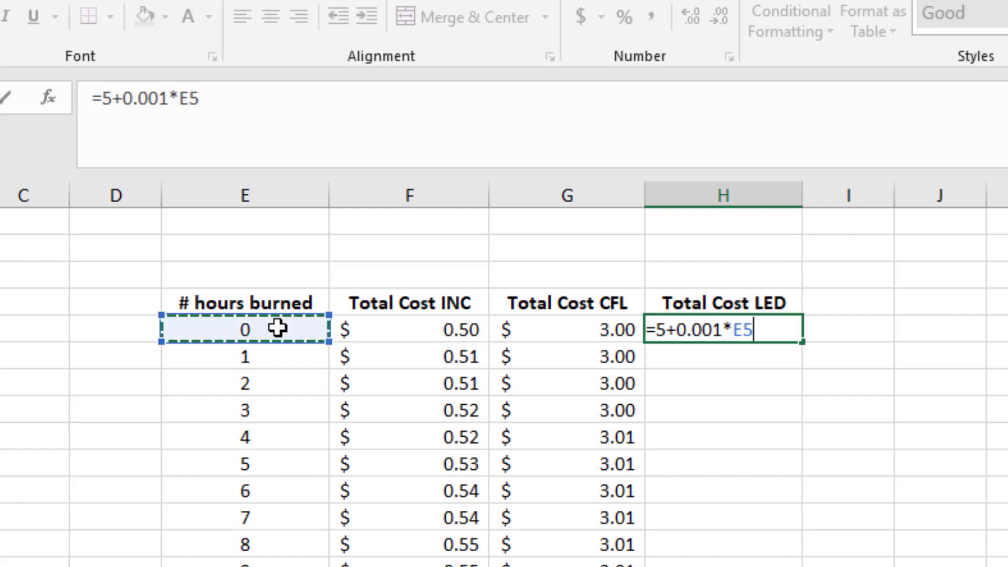
pyautogui.press('Return')
# Apply the dollar accounting number format to H5 and fill its formula down through the row for 47 hours.
pyautogui.click(725, 326)
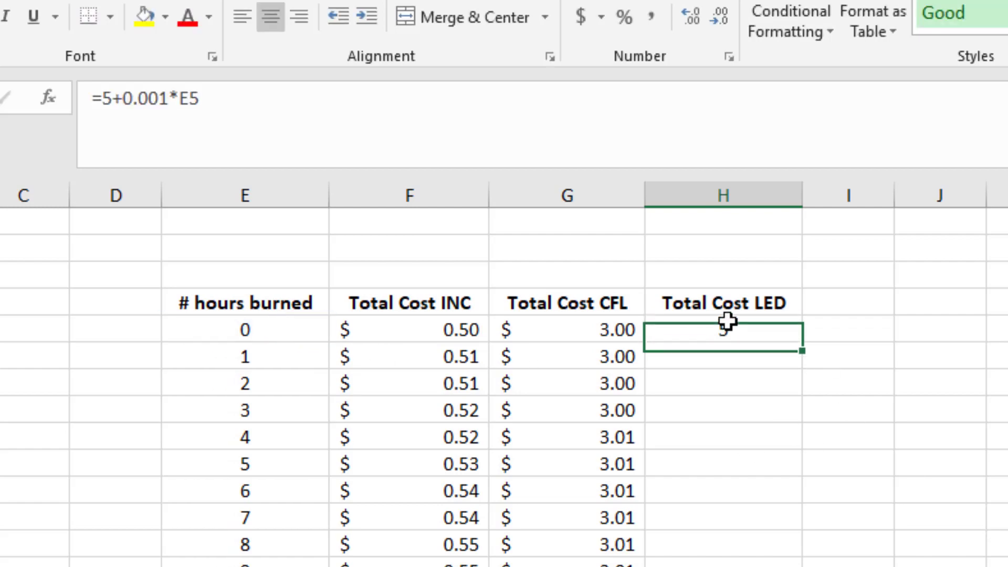
pyautogui.click(592, 17)
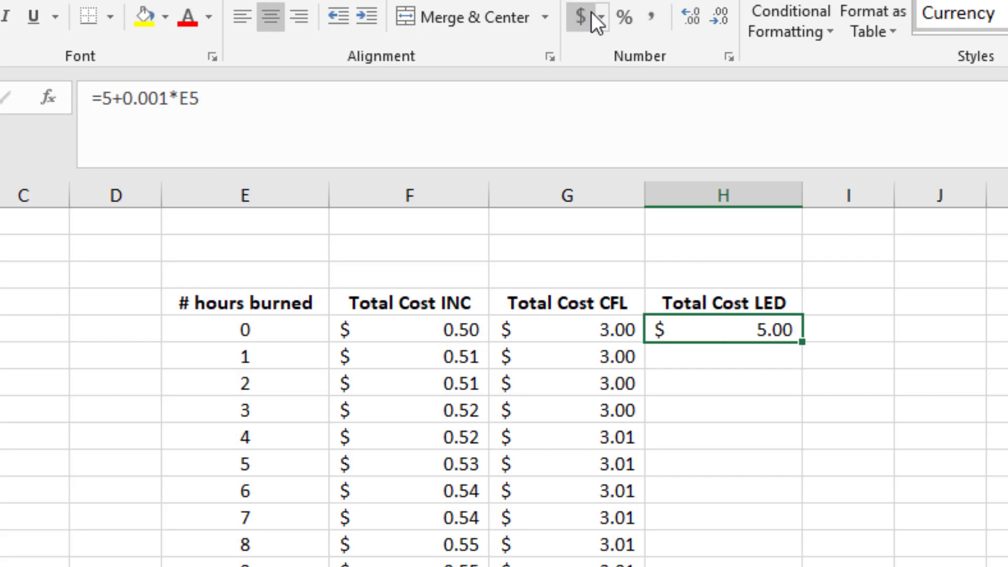
pyautogui.moveTo(802, 341); pyautogui.dragTo(804, 505)
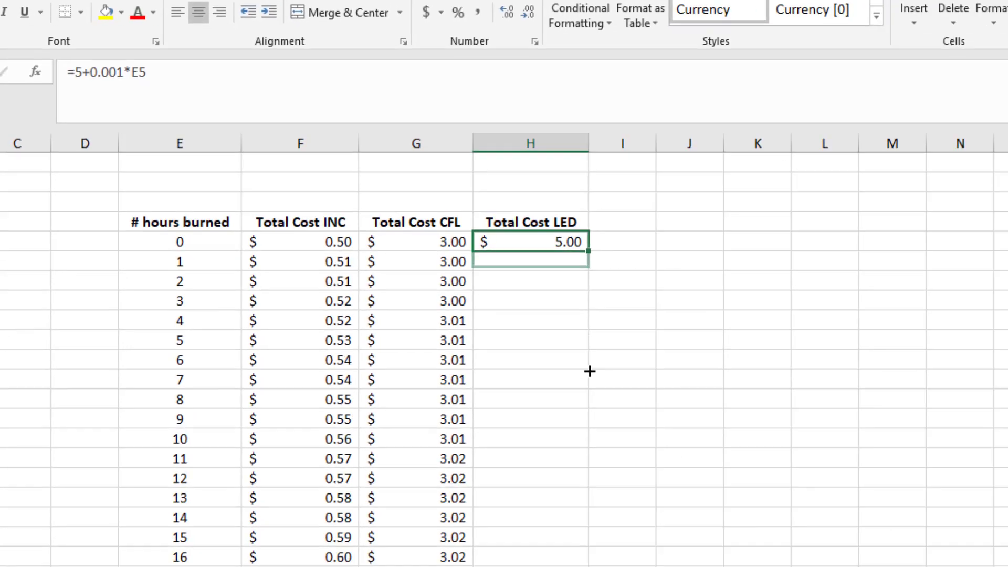
pyautogui.moveTo(589, 371); pyautogui.dragTo(583, 566)
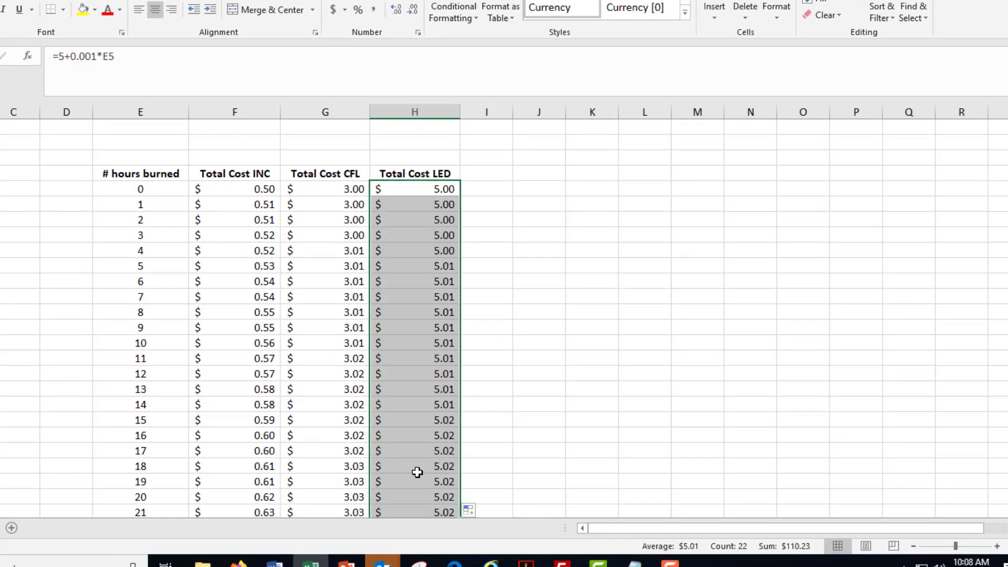
pyautogui.scroll(-4, 401, 394)
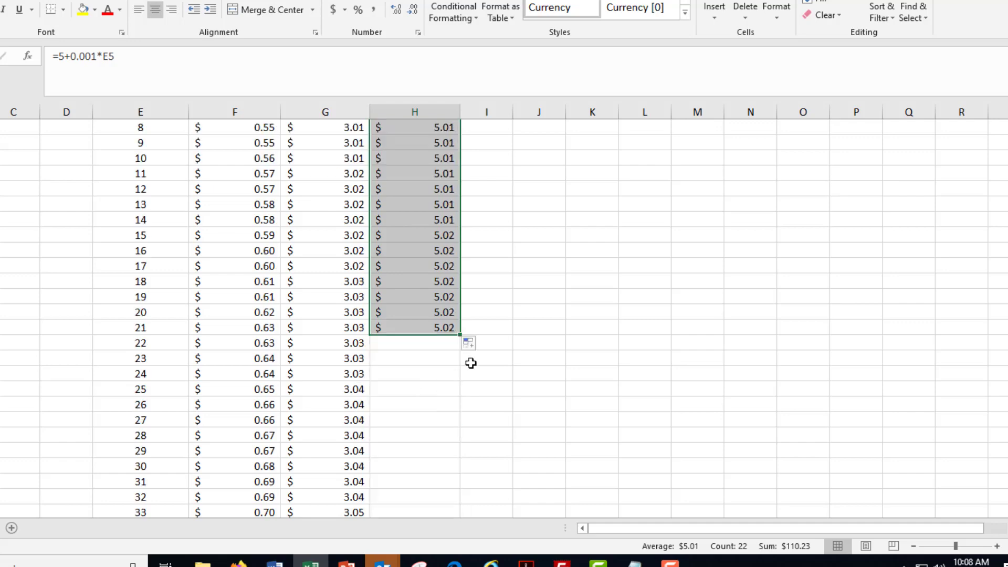
pyautogui.moveTo(459, 335); pyautogui.dragTo(461, 485)
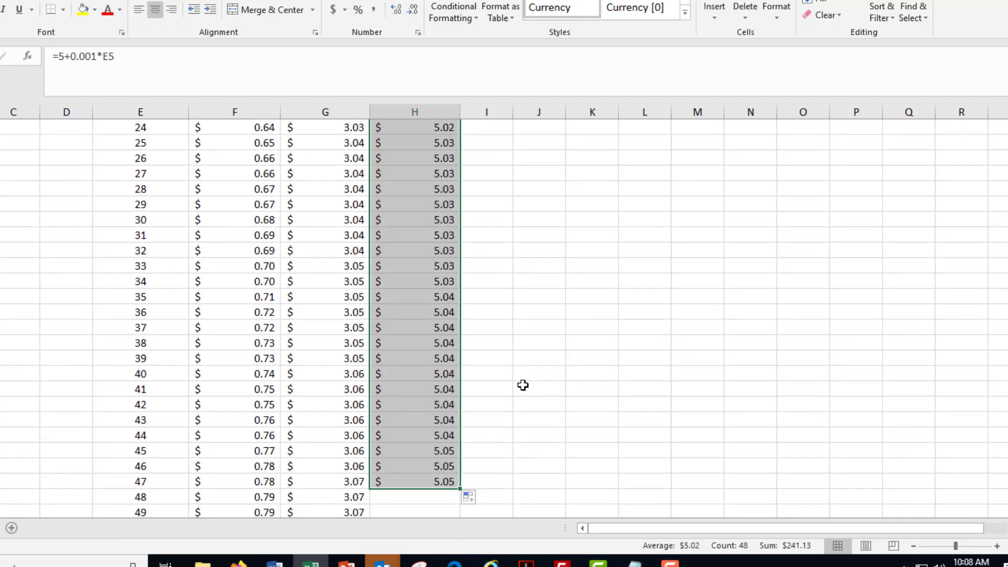
pyautogui.scroll(9, 523, 385)
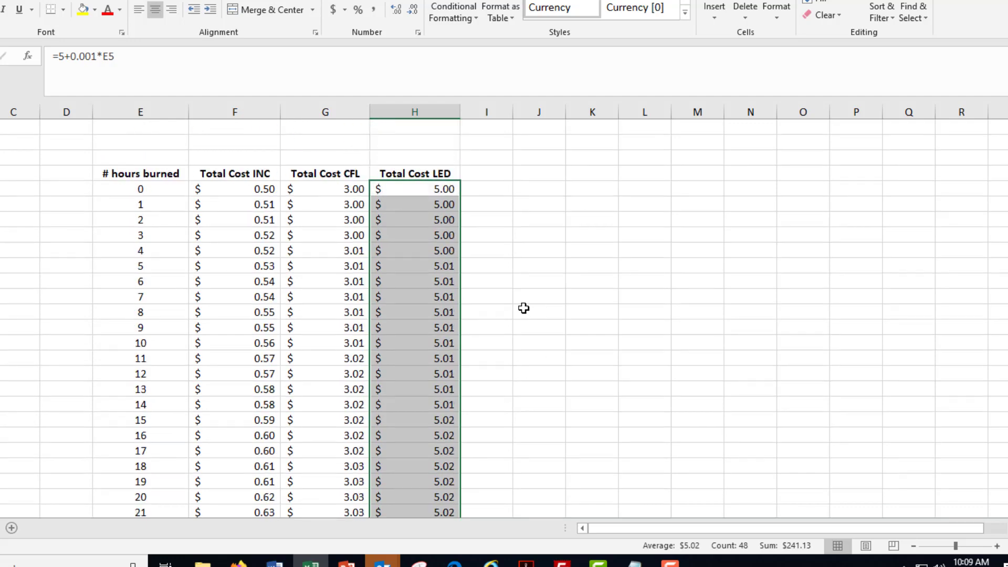
pyautogui.click(511, 251)
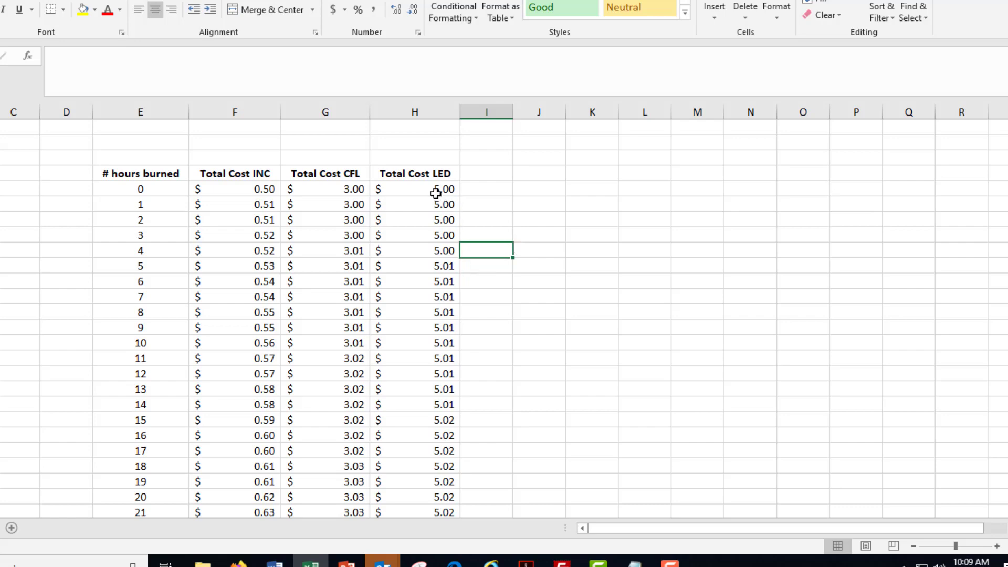
# Check the INC cost in the last row of the table and the CFL and LED costs at 0 hours.
pyautogui.scroll(-20, 333, 295)
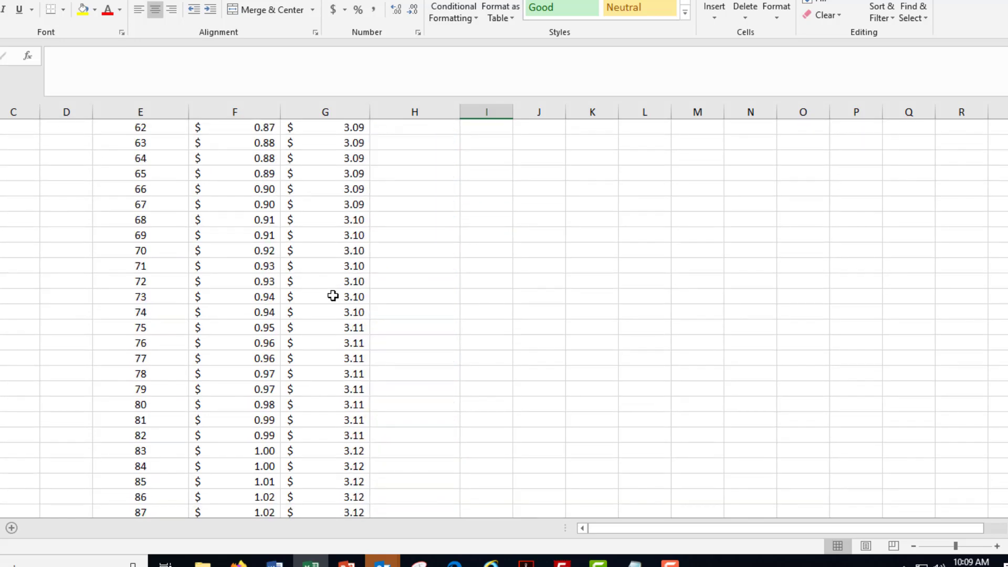
pyautogui.scroll(-20, 333, 295)
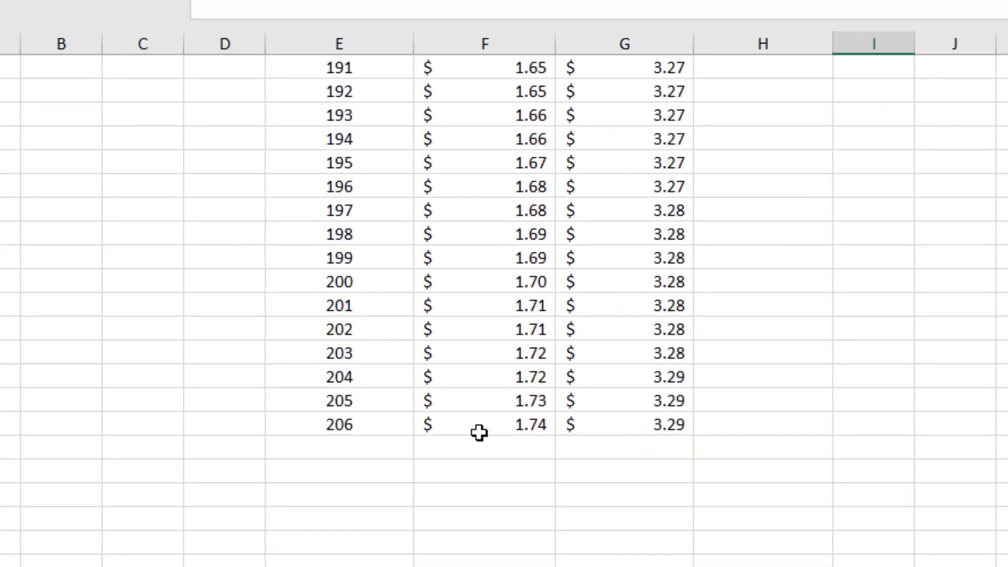
pyautogui.click(477, 423)
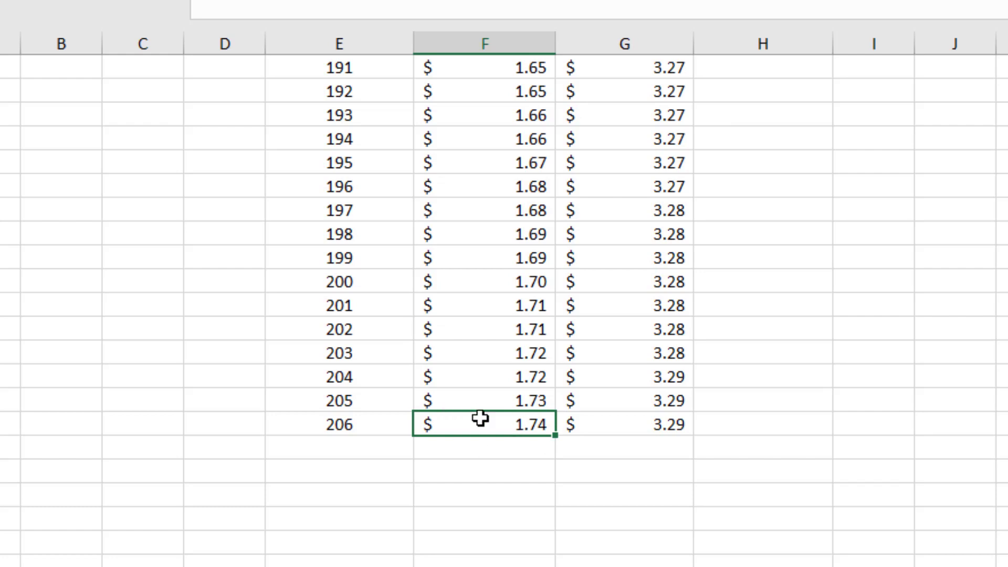
pyautogui.scroll(20, 943, 486)
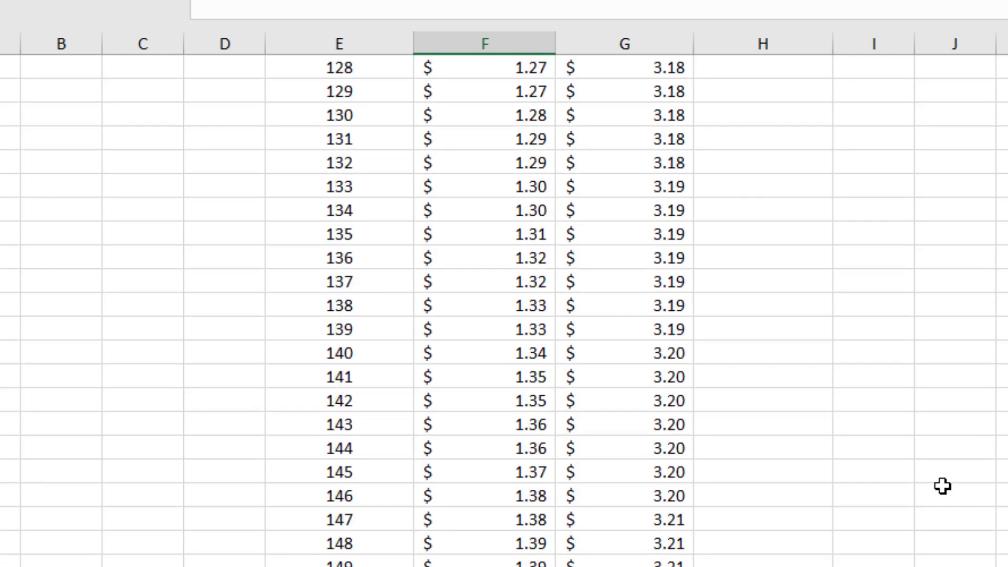
pyautogui.scroll(20, 943, 486)
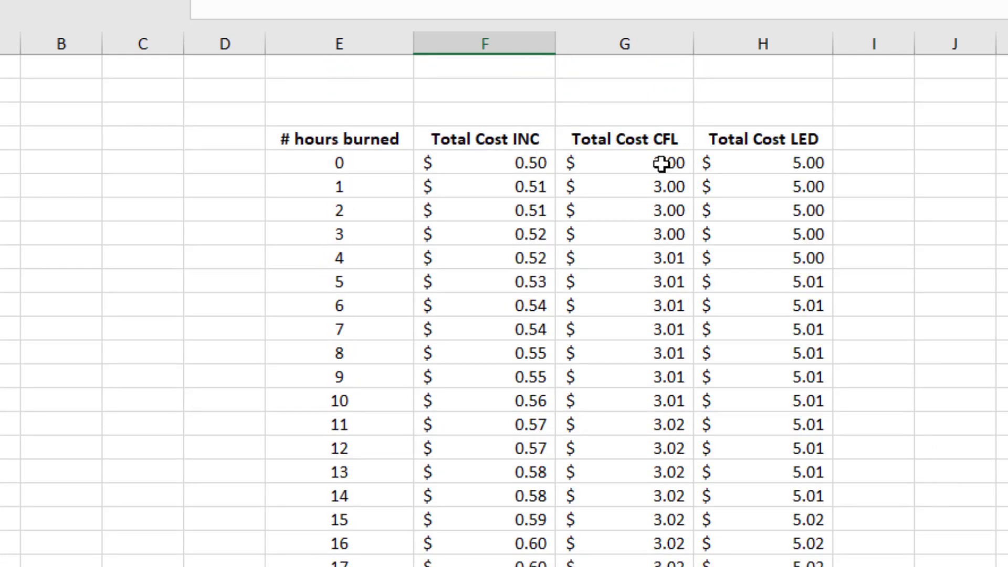
pyautogui.click(659, 162)
pyautogui.click(769, 160)
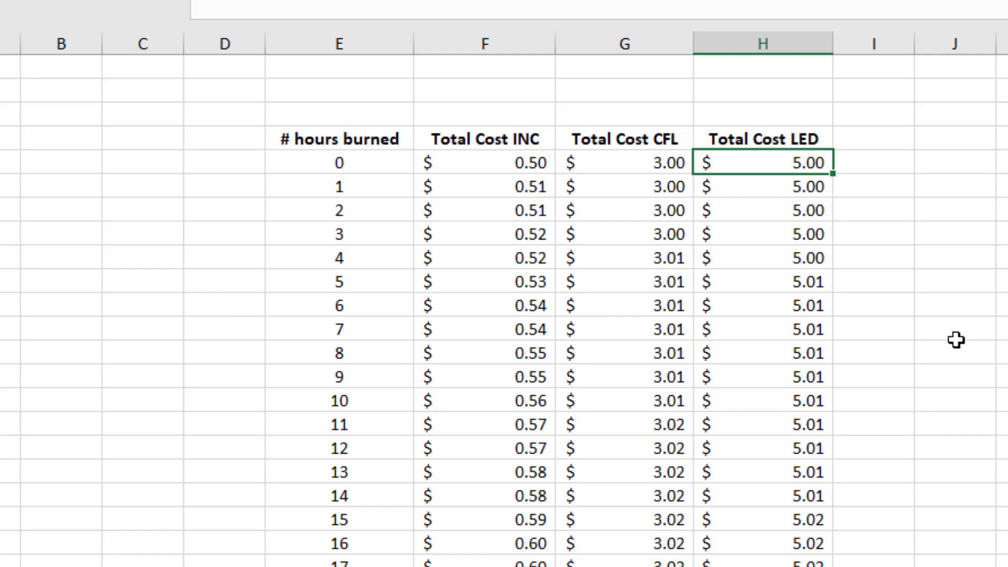
# Compare how the INC, CFL and LED costs grow from 1 hour down, and check the INC and CFL starting costs.
pyautogui.click(520, 185)
pyautogui.moveTo(520, 185); pyautogui.dragTo(514, 565)
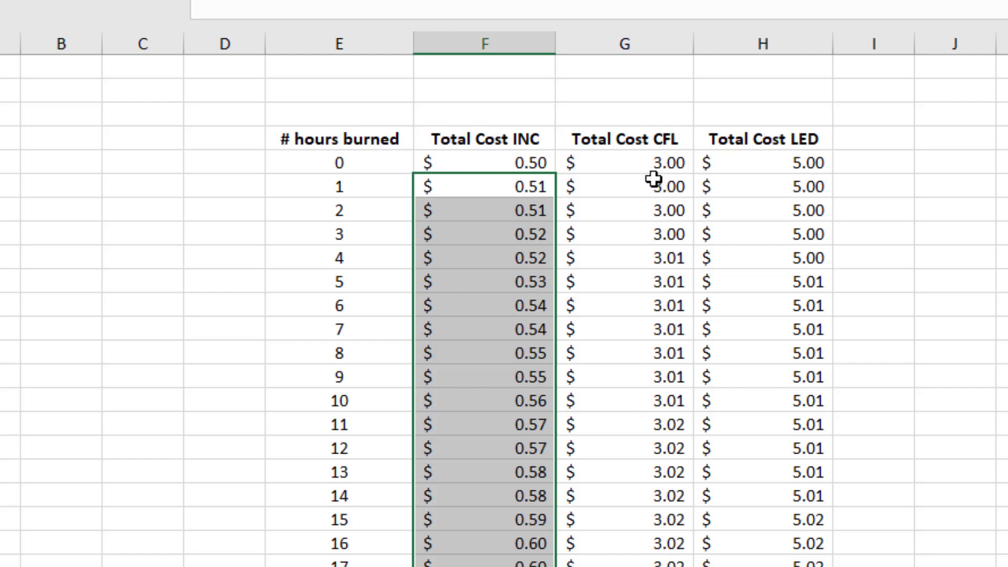
pyautogui.moveTo(651, 181); pyautogui.dragTo(651, 564)
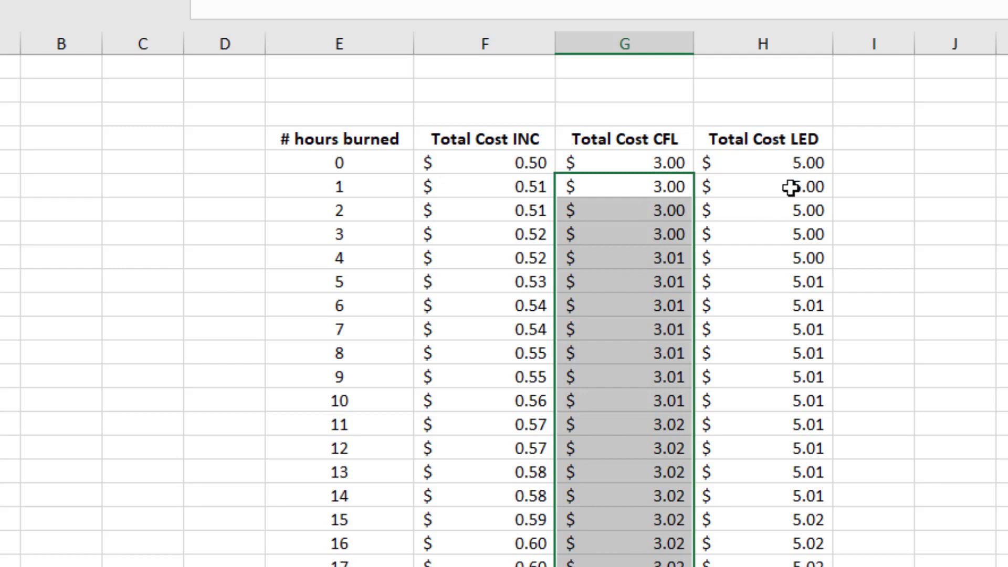
pyautogui.moveTo(789, 188); pyautogui.dragTo(787, 564)
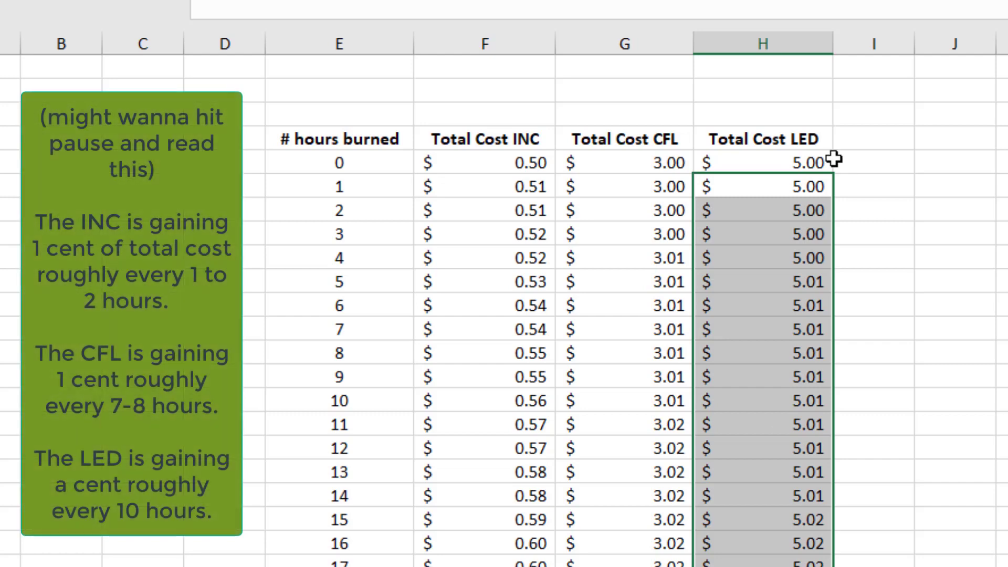
pyautogui.click(523, 158)
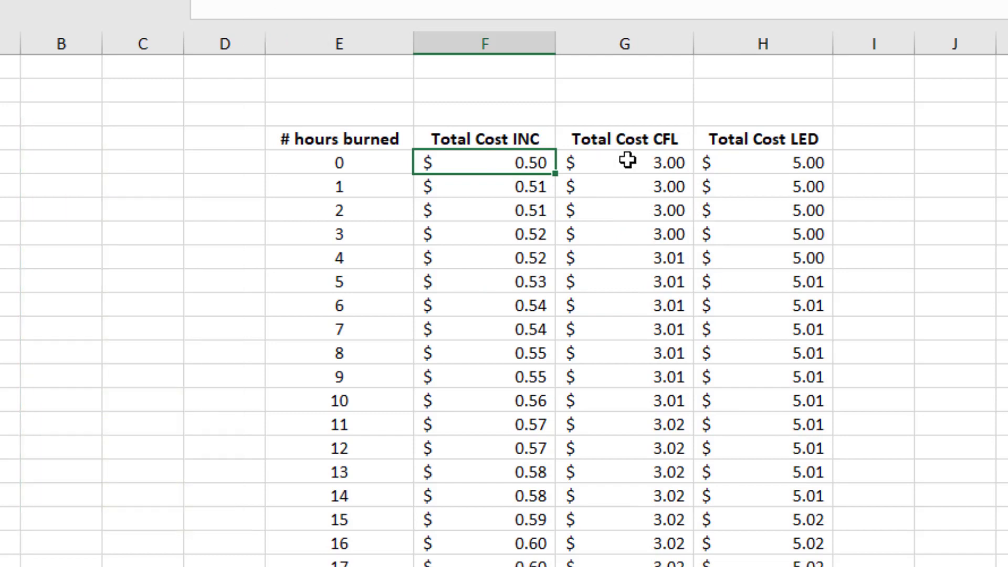
pyautogui.click(628, 158)
# Examine the hourly rate inside the row 5 formulas for LED, CFL and INC without changing them.
pyautogui.click(767, 161)
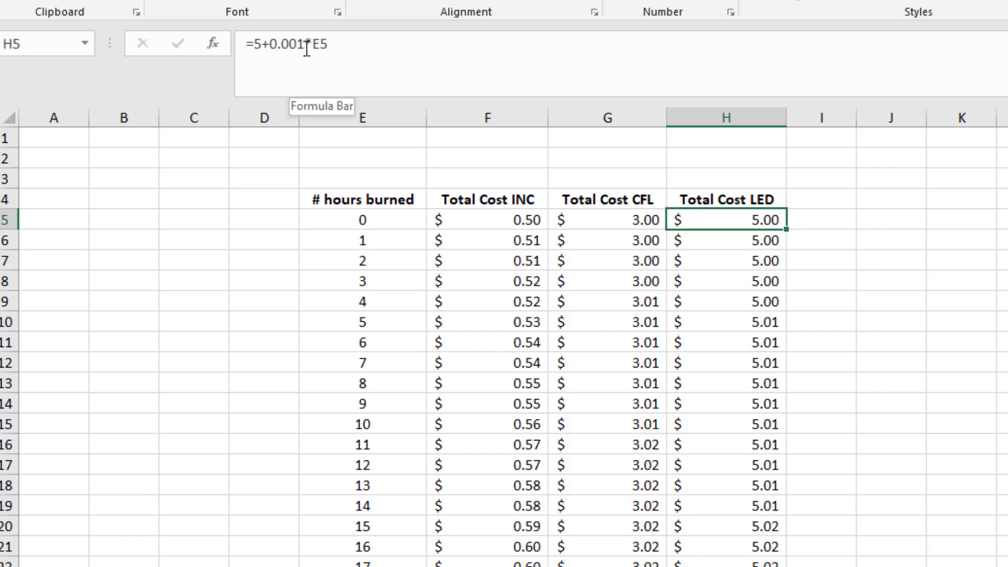
pyautogui.moveTo(304, 48); pyautogui.dragTo(285, 51)
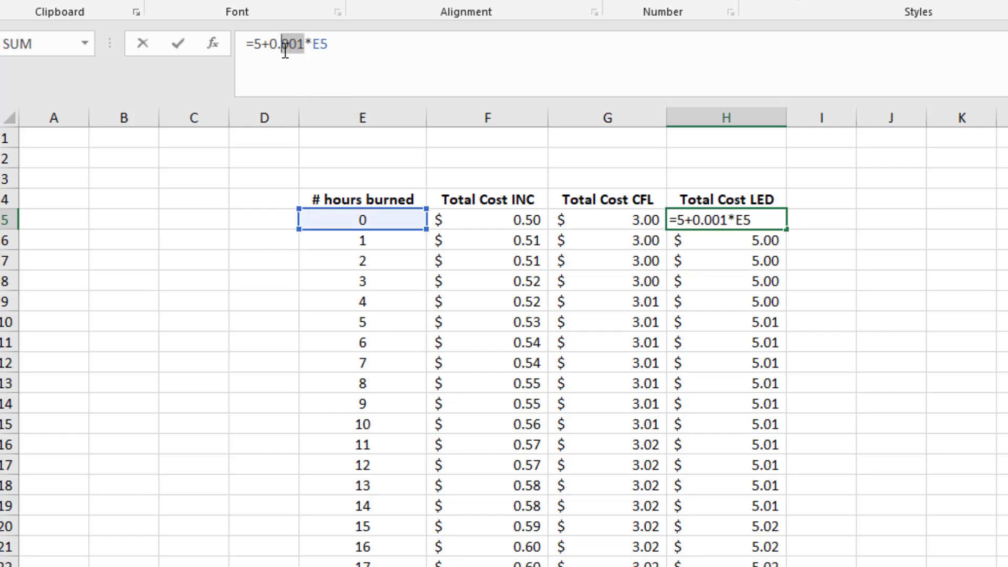
pyautogui.press('Return')
pyautogui.click(632, 219)
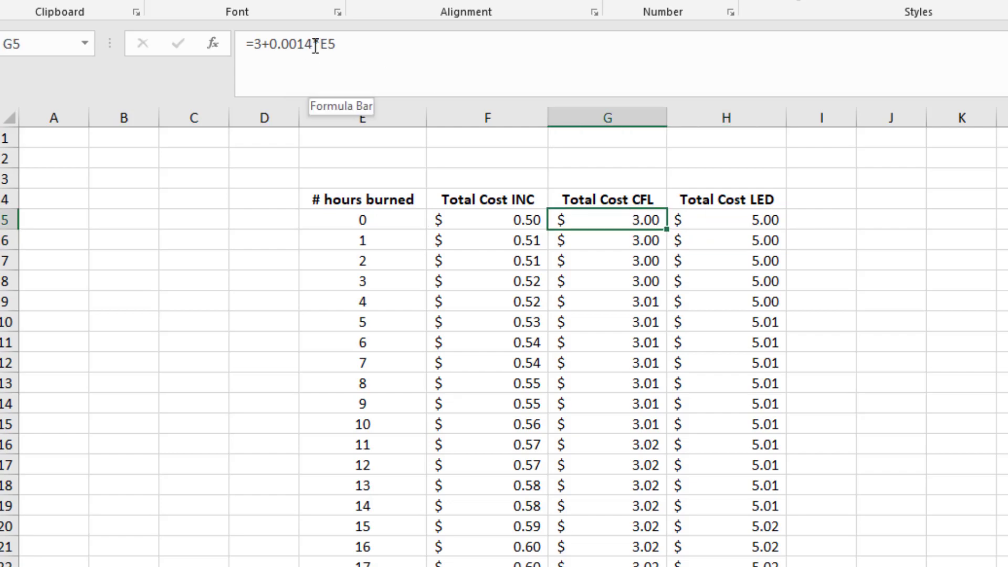
pyautogui.moveTo(312, 46); pyautogui.dragTo(283, 44)
pyautogui.press('Return')
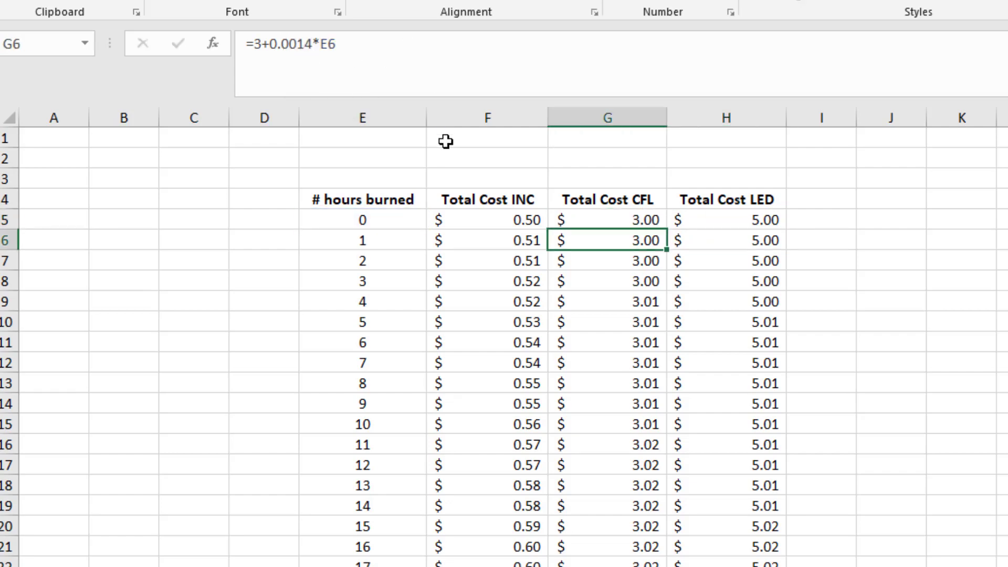
pyautogui.click(466, 225)
pyautogui.moveTo(318, 45); pyautogui.dragTo(282, 45)
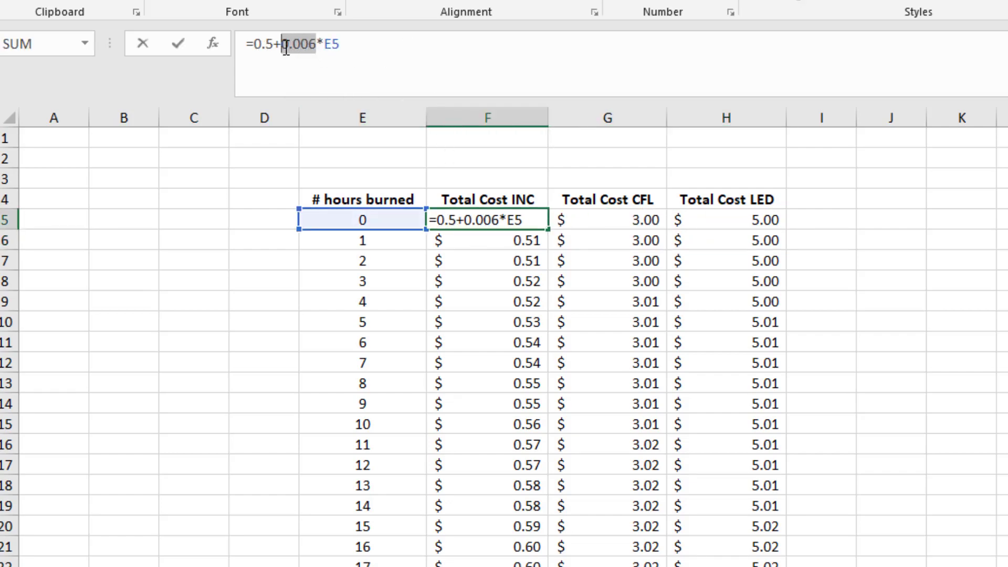
pyautogui.press('Return')
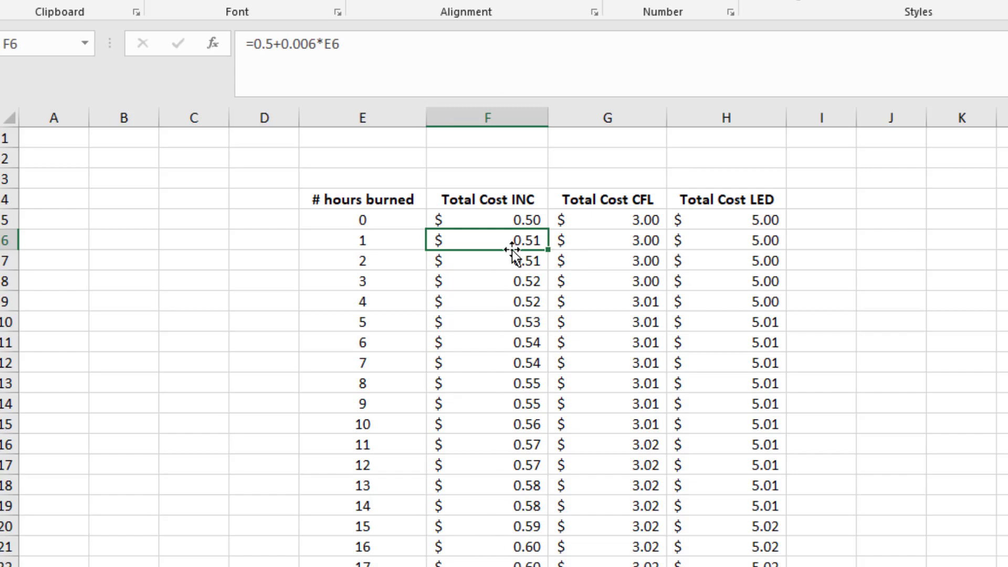
# Review the INC, CFL and LED cost columns one after another against the hourly rates in their formulas.
pyautogui.moveTo(506, 235); pyautogui.dragTo(495, 566)
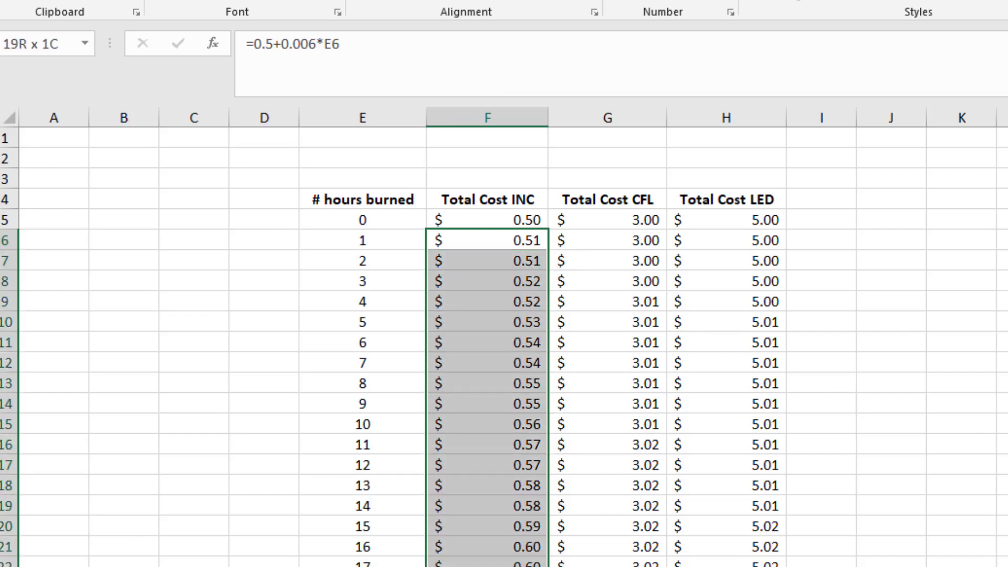
pyautogui.moveTo(637, 244); pyautogui.dragTo(632, 566)
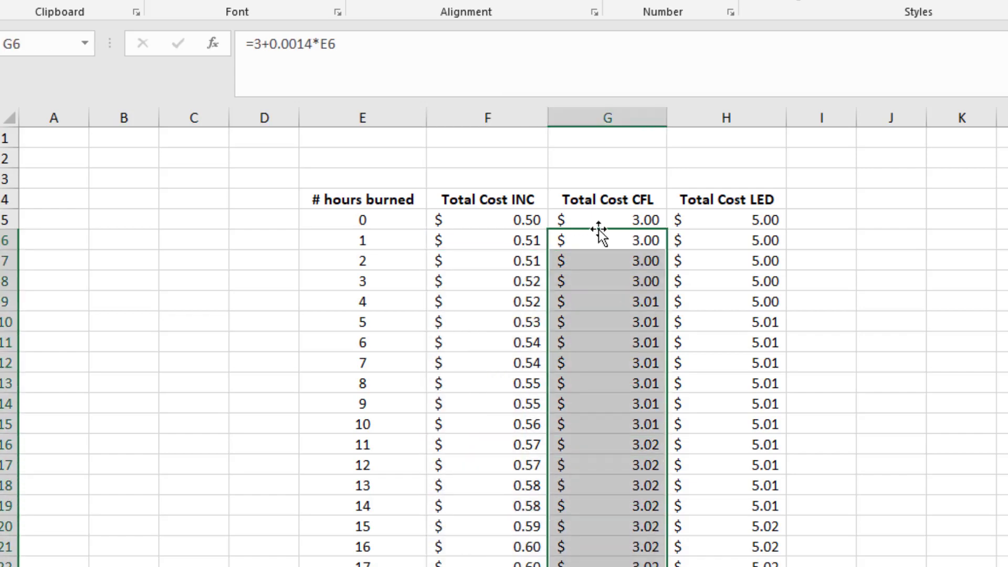
pyautogui.moveTo(738, 225); pyautogui.dragTo(690, 554)
pyautogui.click(855, 431)
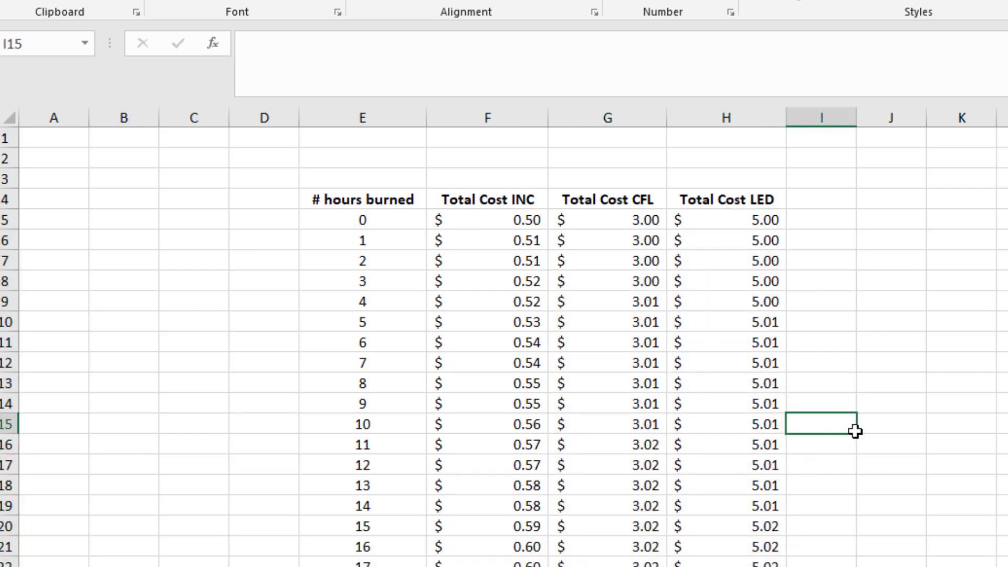